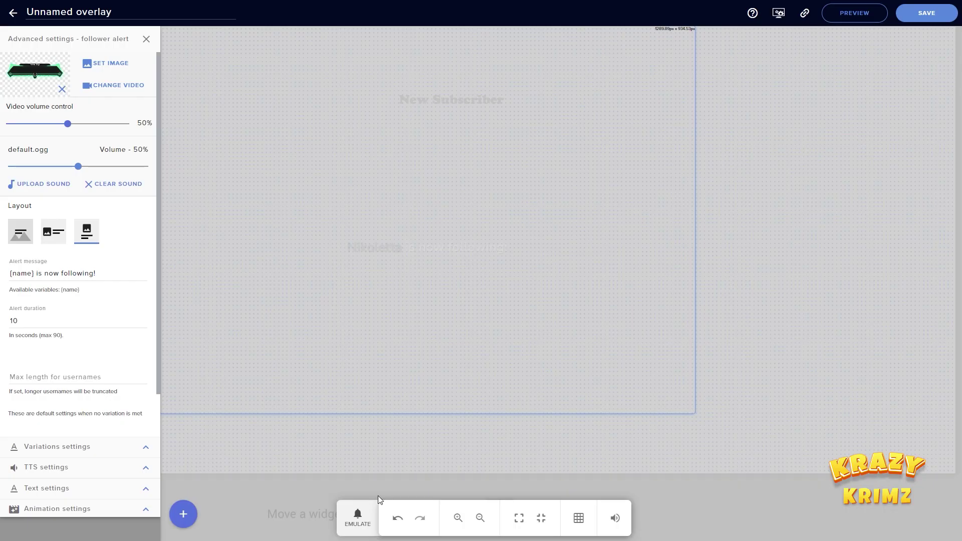
Step: Fire a test Follower alert from the Emulate menu to preview it on the overlay
left_click(365, 515)
left_click(386, 327)
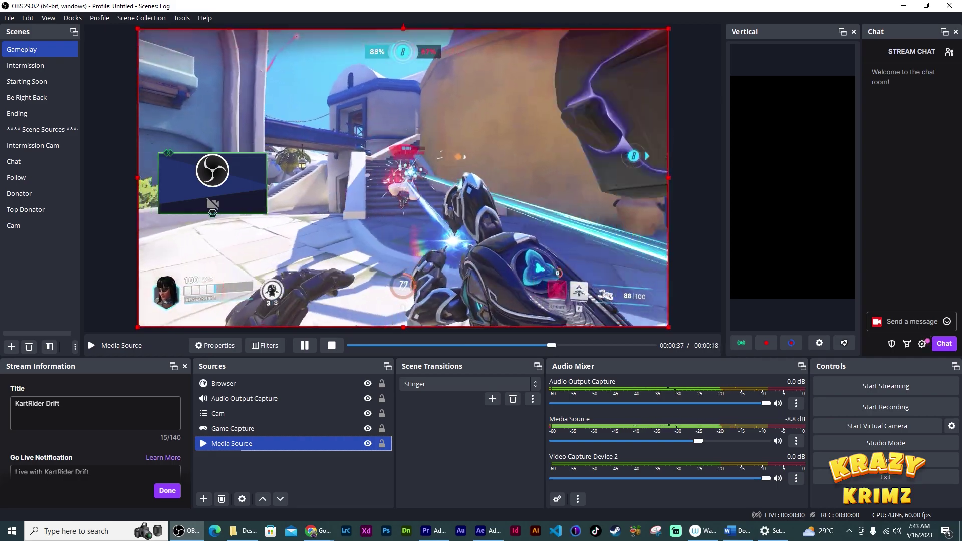
Step: Switch from OBS to the After Effects window with Alt+Tab
key("alt+Tab")
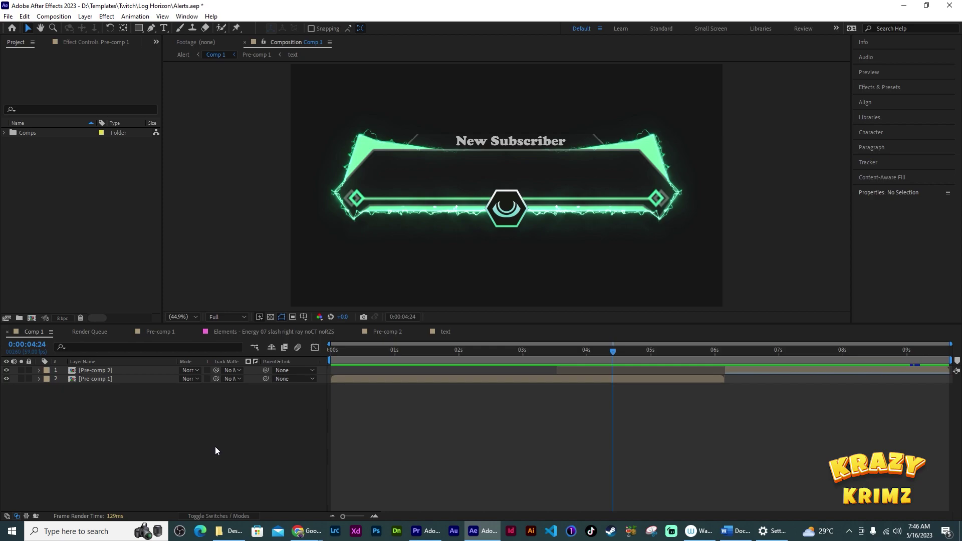
Step: Make the Comp 1 timeline active and add Comp 1 to the Render Queue
left_click(99, 189)
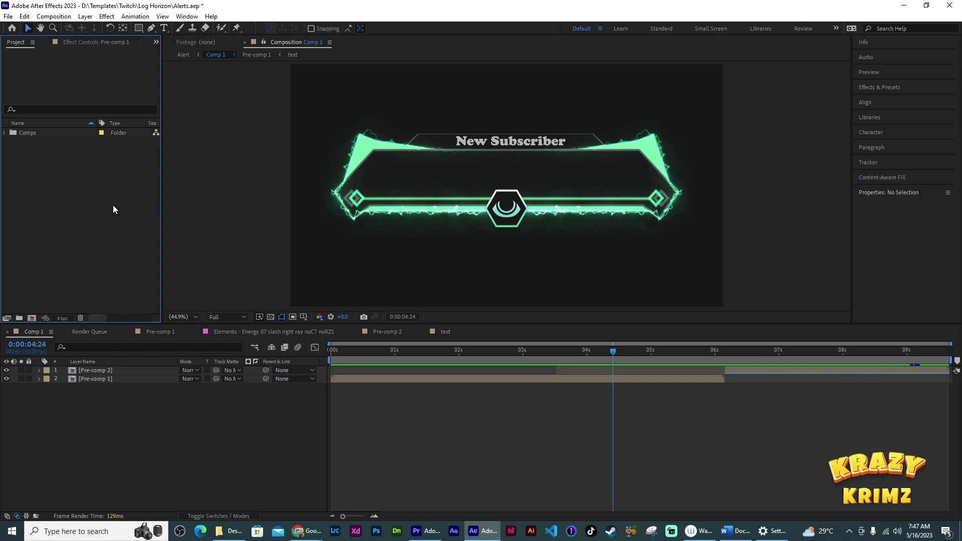
left_click(154, 428)
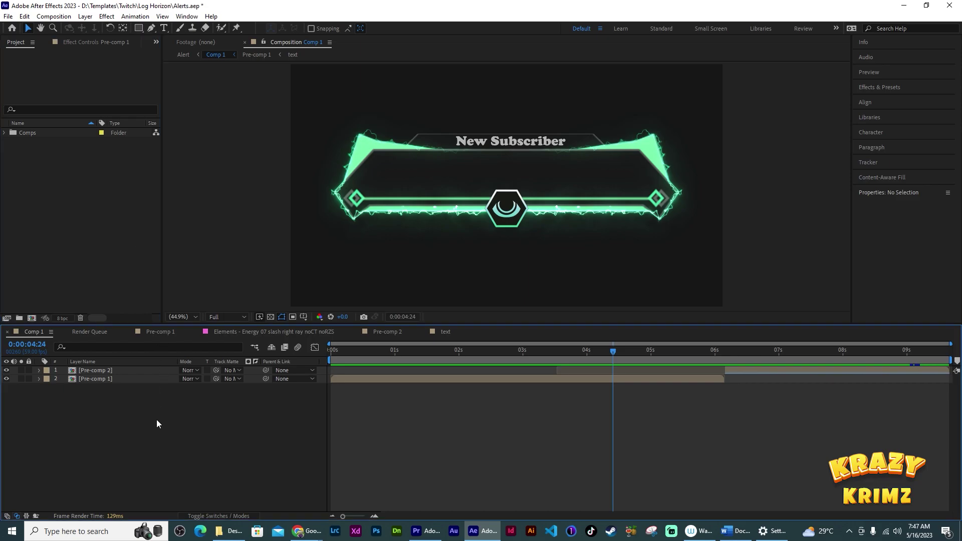
left_click(54, 17)
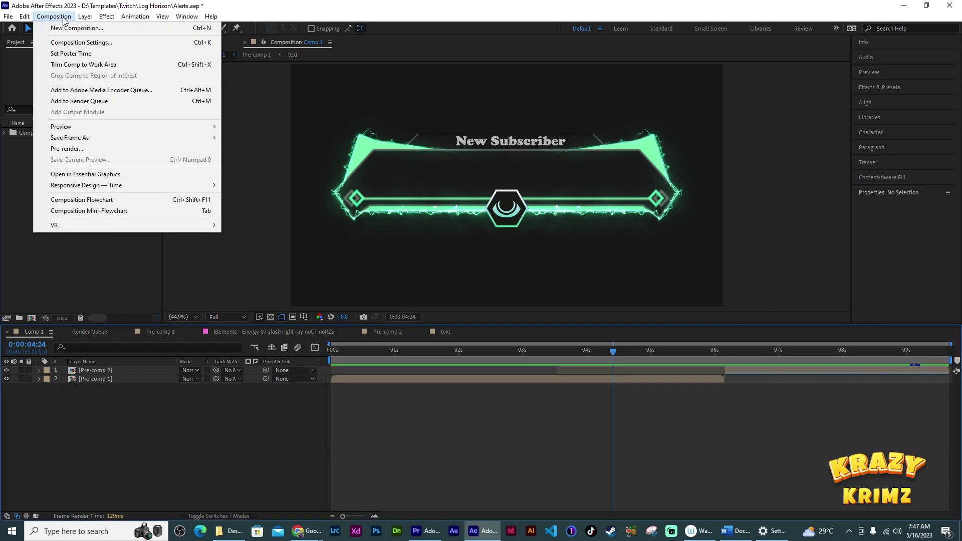
left_click(101, 101)
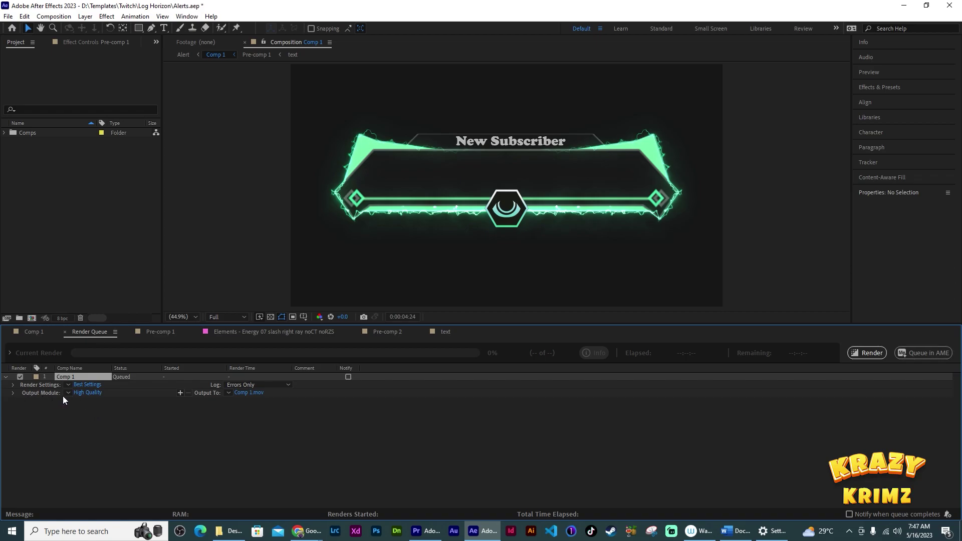
Step: Open Comp 1's Output Module settings and keep QuickTime as the output format
left_click(94, 392)
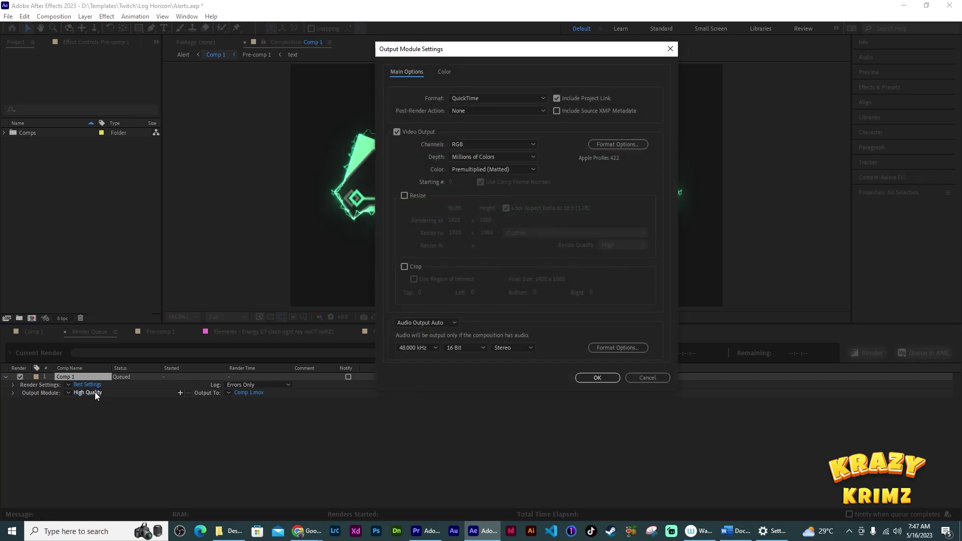
left_click(539, 97)
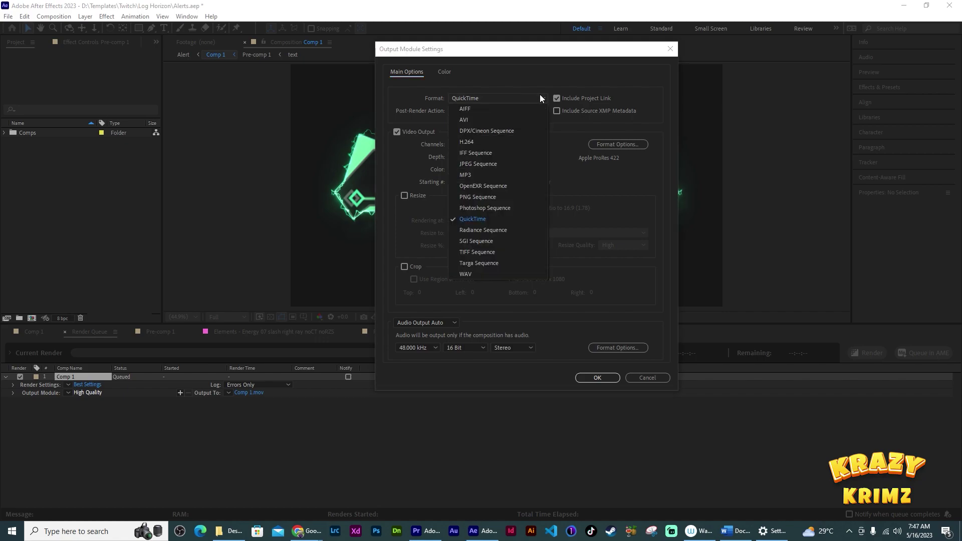
left_click(483, 220)
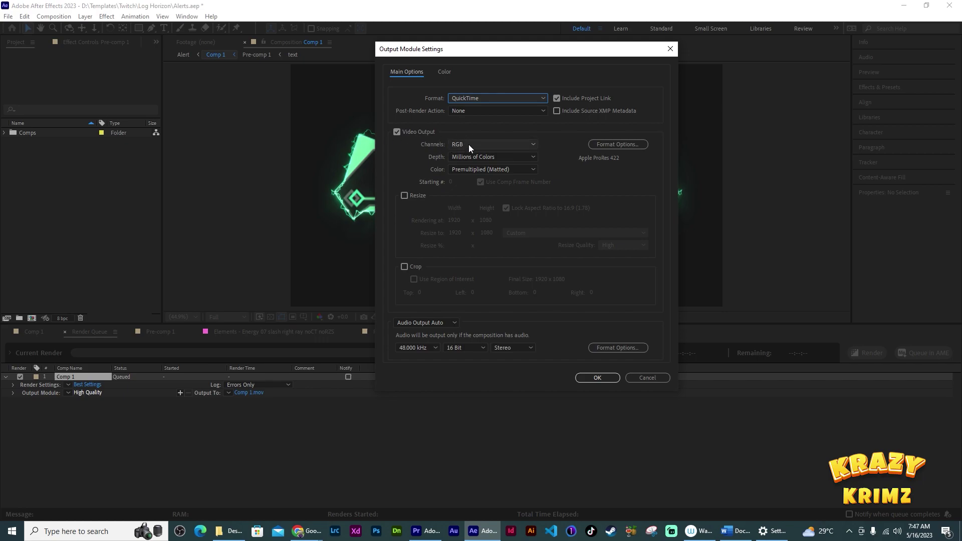
left_click(491, 145)
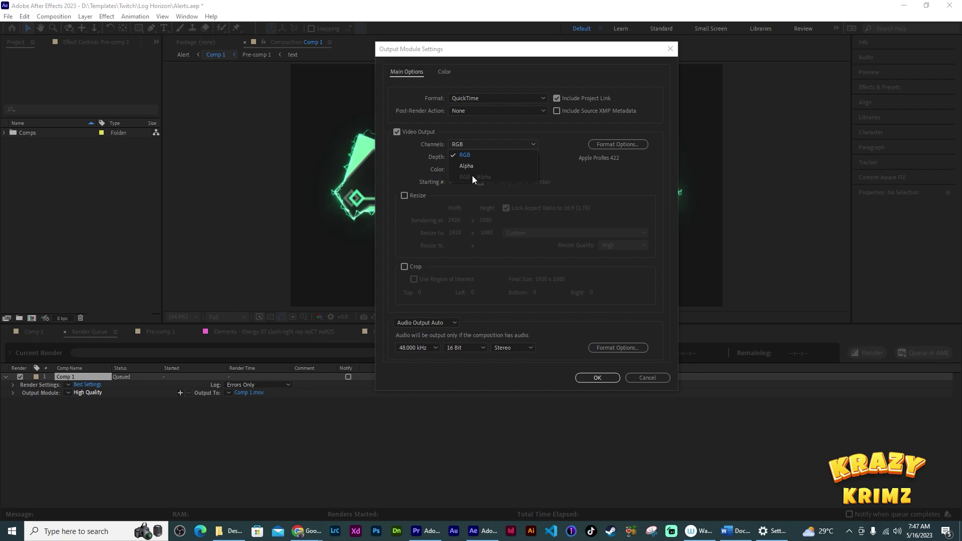
left_click(584, 173)
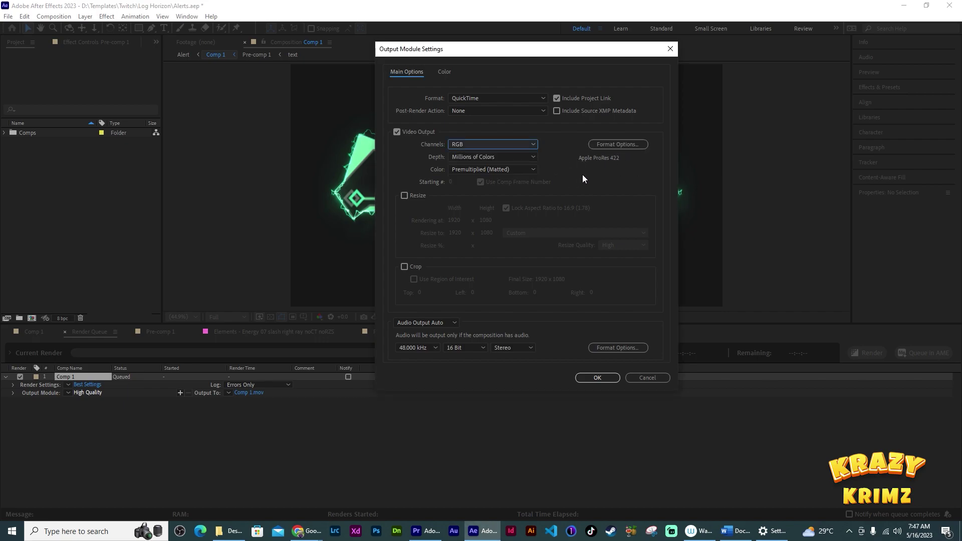
Step: Set the codec to Apple ProRes 4444 and channels to RGB + Alpha, then confirm
left_click(624, 144)
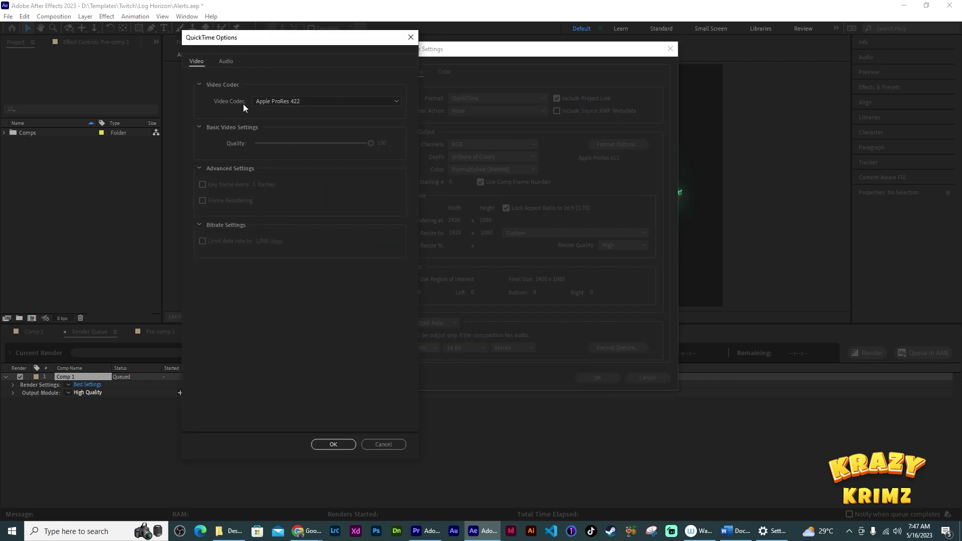
left_click(320, 101)
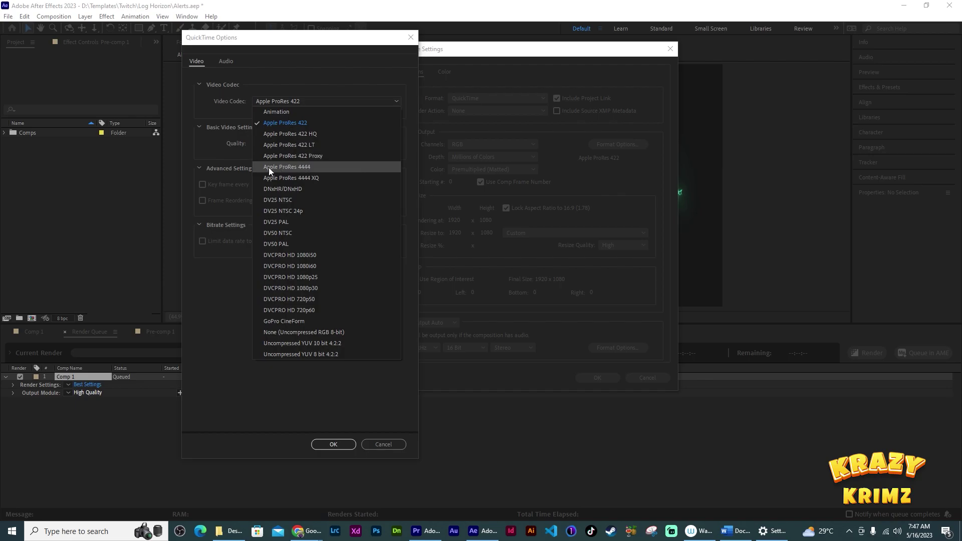
left_click(308, 167)
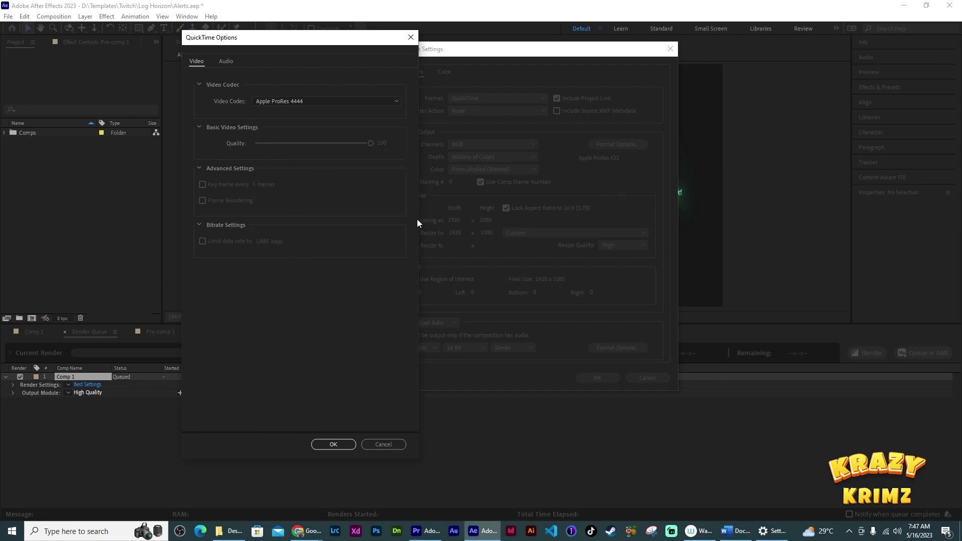
left_click(335, 443)
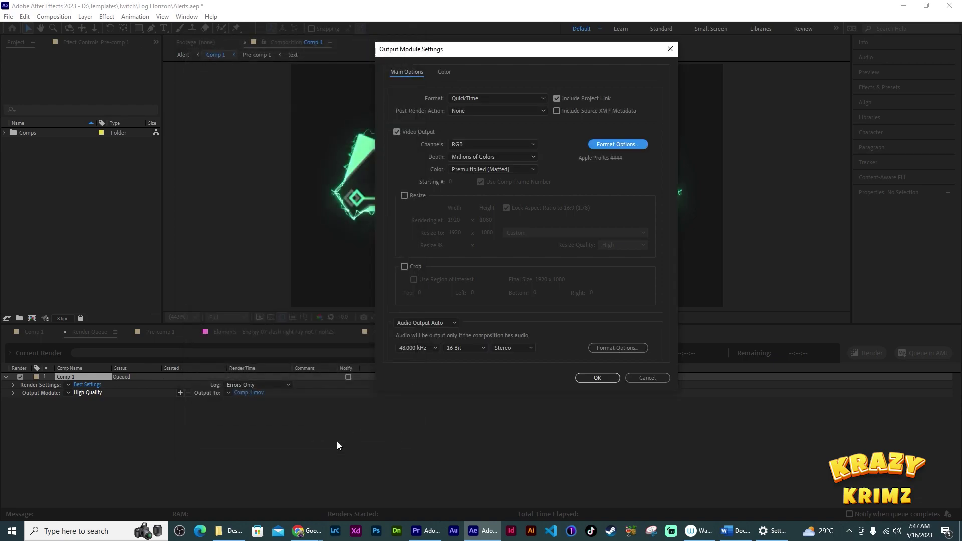
left_click(507, 143)
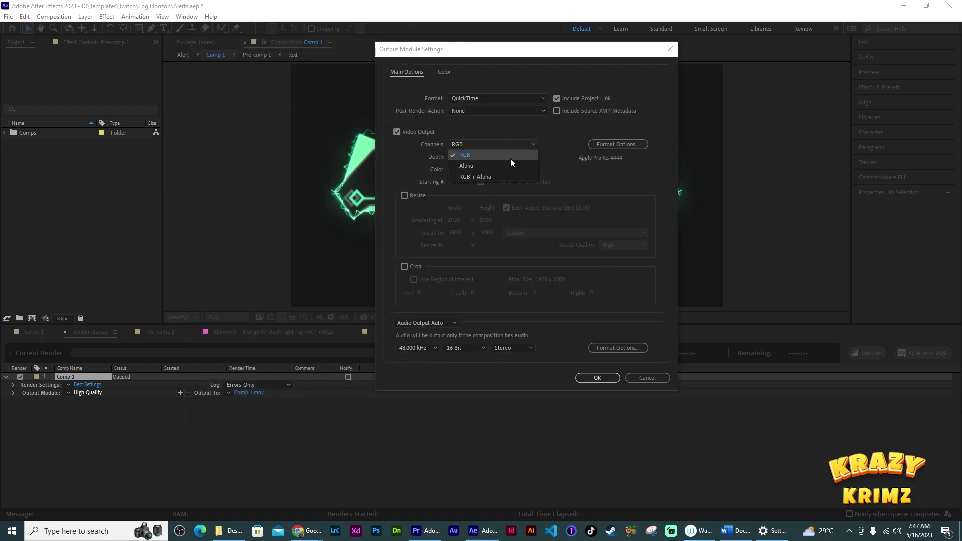
left_click(482, 177)
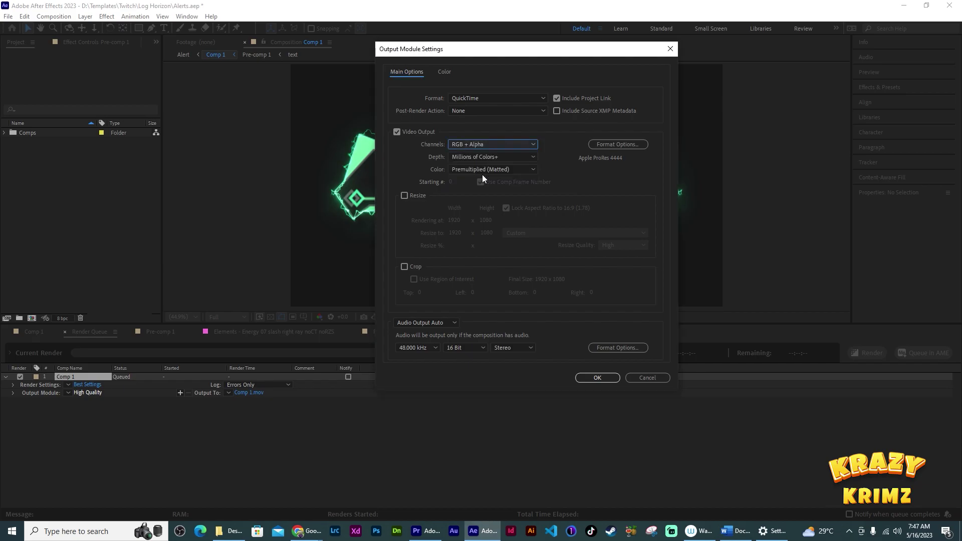
left_click(598, 378)
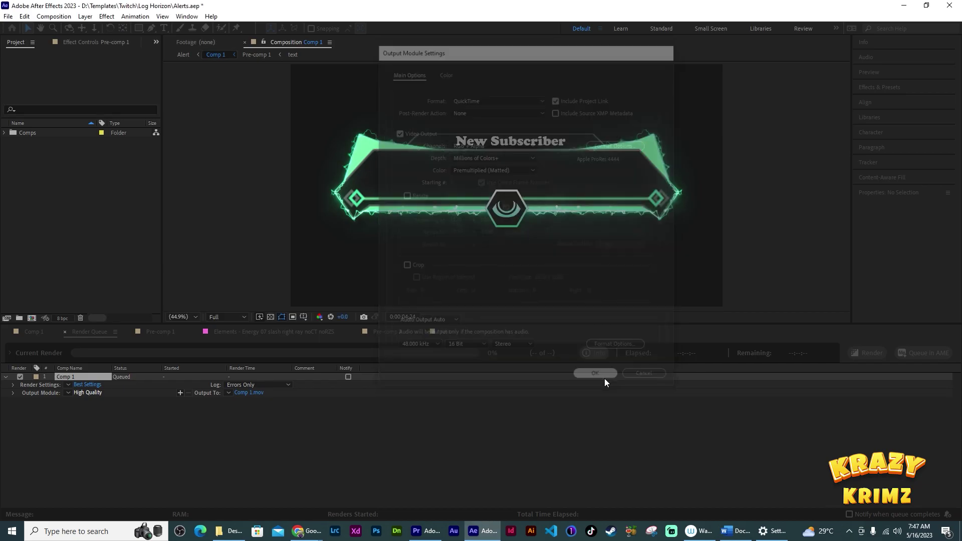
Step: Set the output to Comp 1.mov in the Alerts folder and start the render
left_click(245, 392)
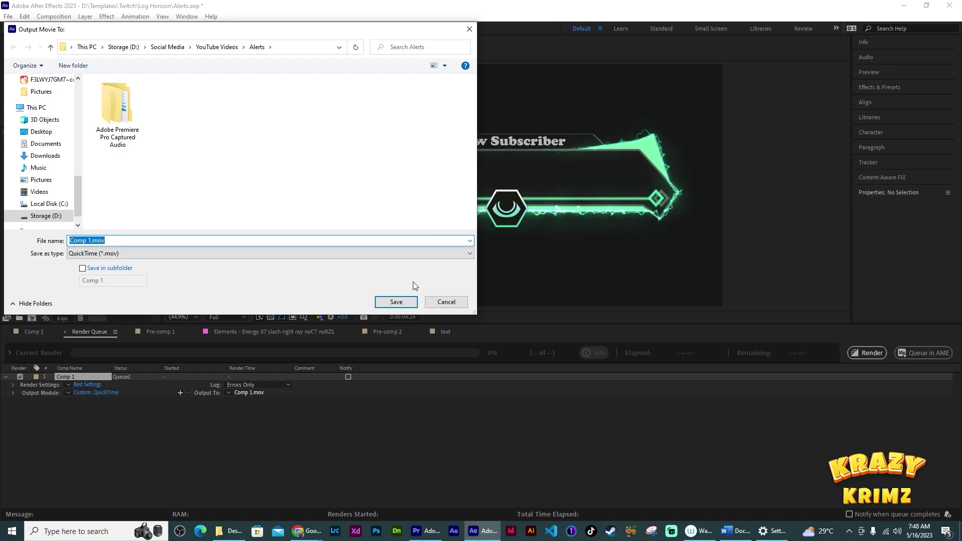
left_click(396, 302)
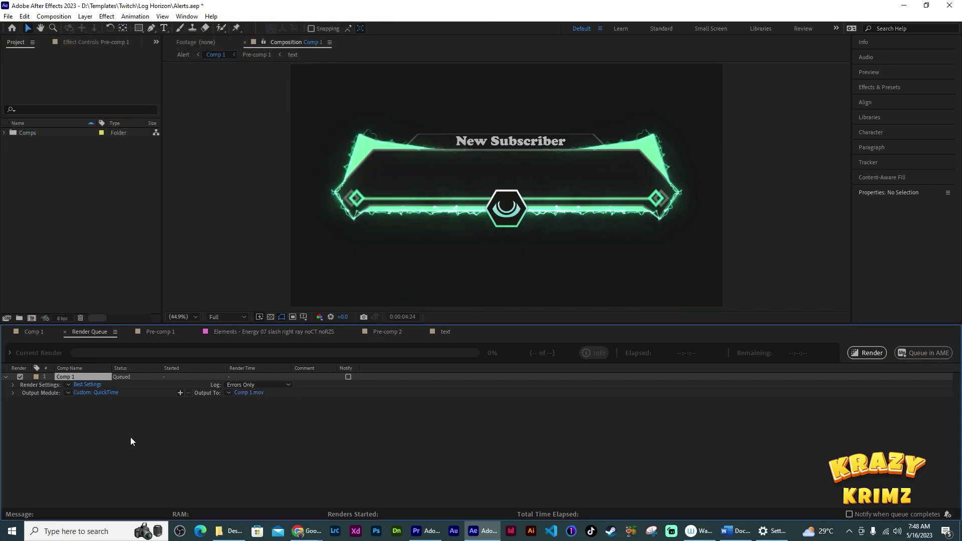
left_click(870, 353)
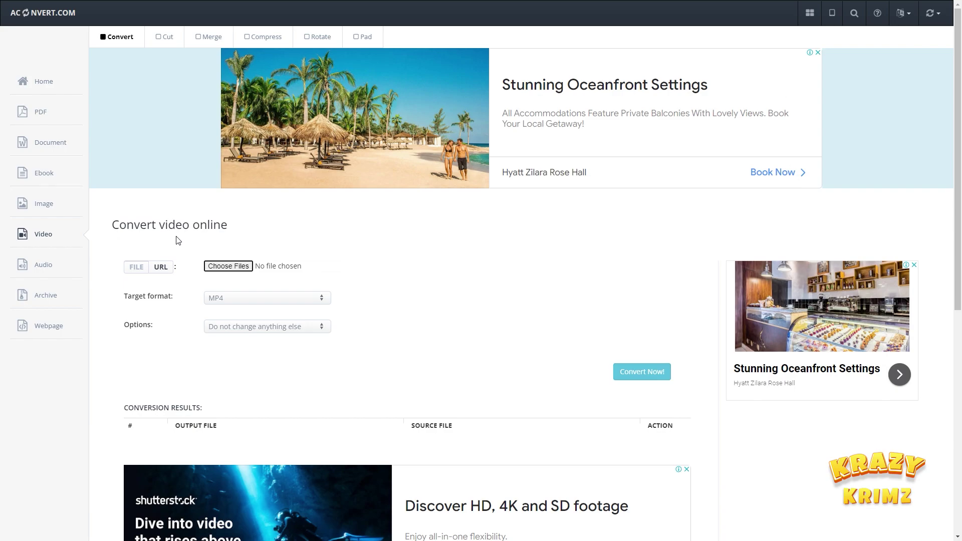
Step: Load Comp 1.mov, choose WEBM as the target, and keep 'Do not change anything else'
left_click(229, 269)
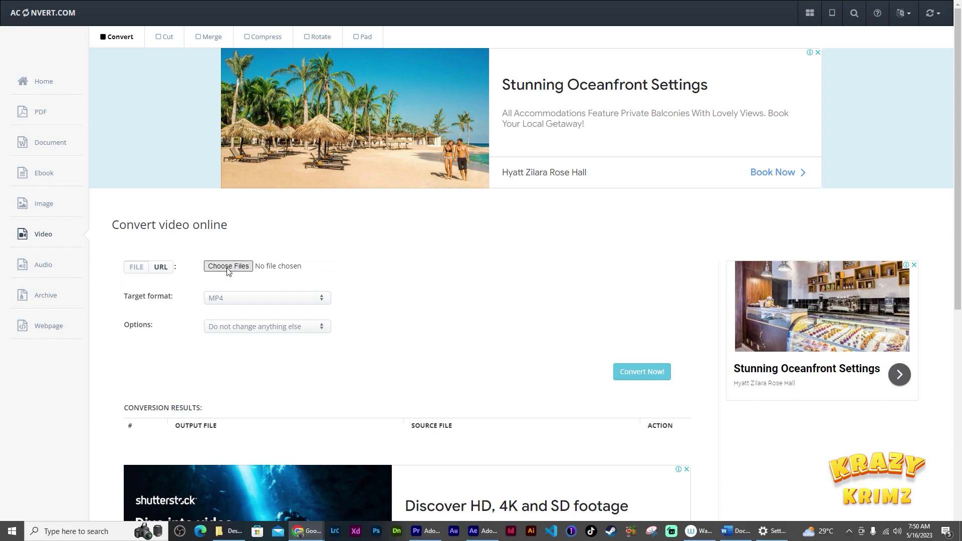
left_click(298, 92)
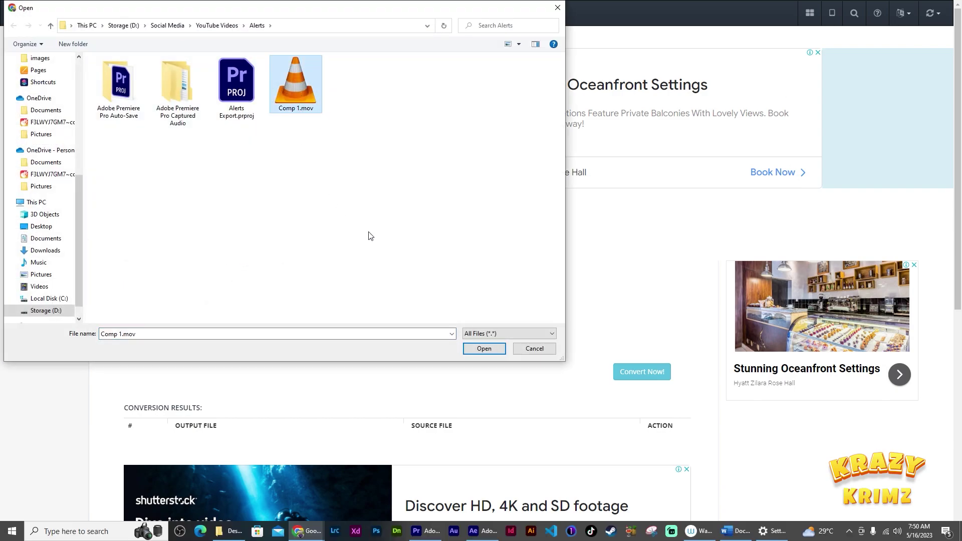
left_click(483, 349)
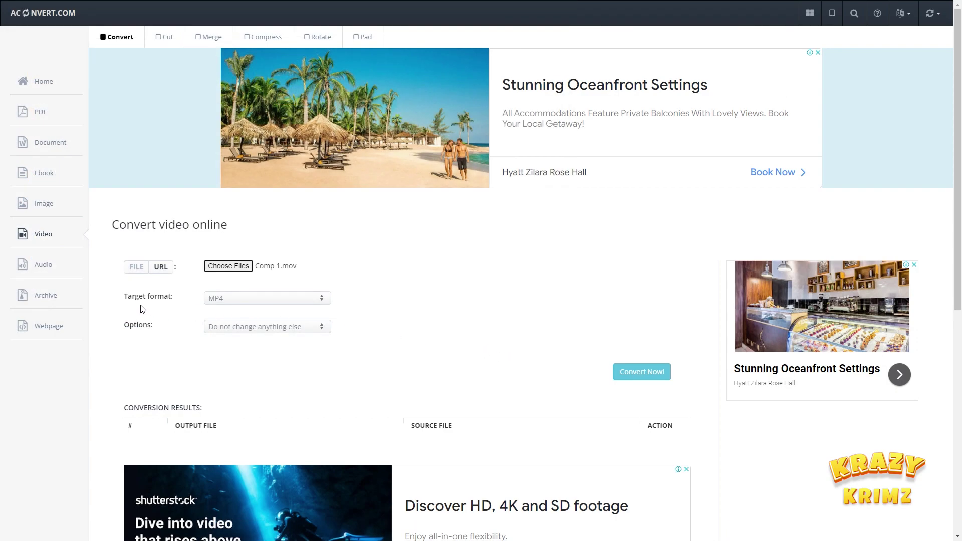
left_click(229, 298)
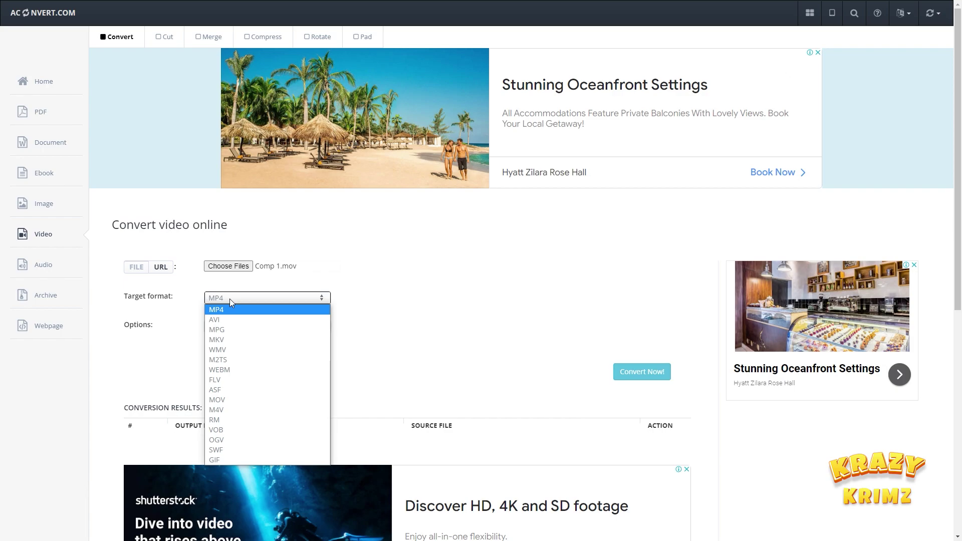
left_click(252, 373)
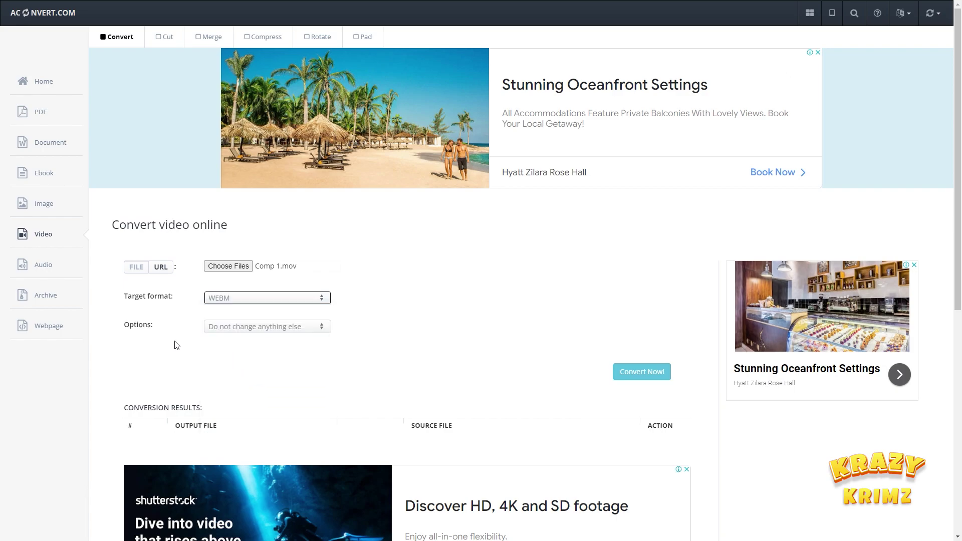
left_click(295, 328)
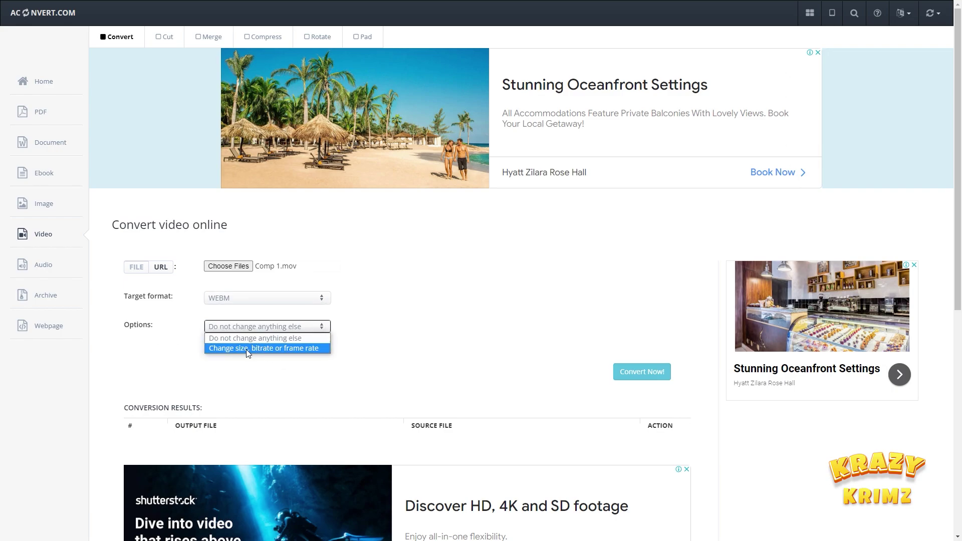
left_click(362, 353)
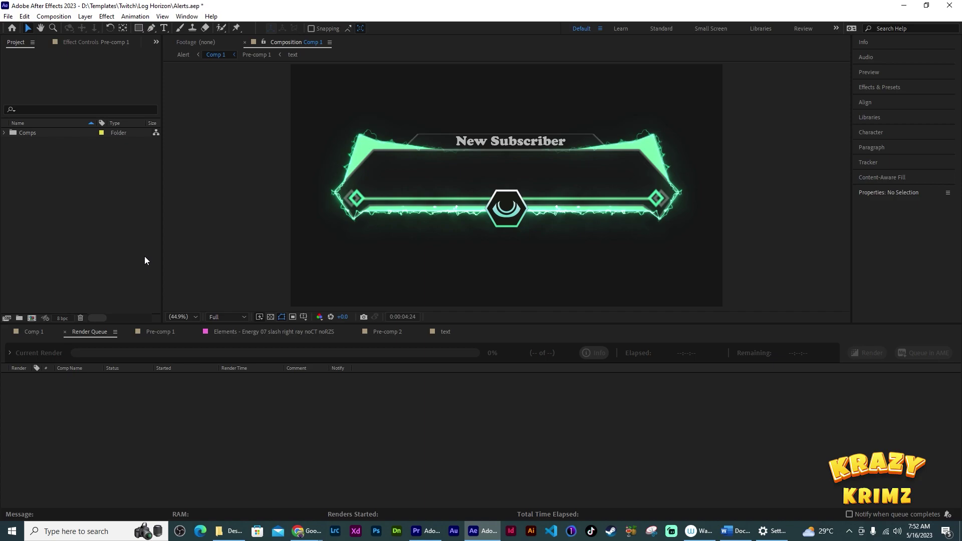
Step: From the Comp 1 timeline, add Comp 1 to the Adobe Media Encoder queue
left_click(34, 331)
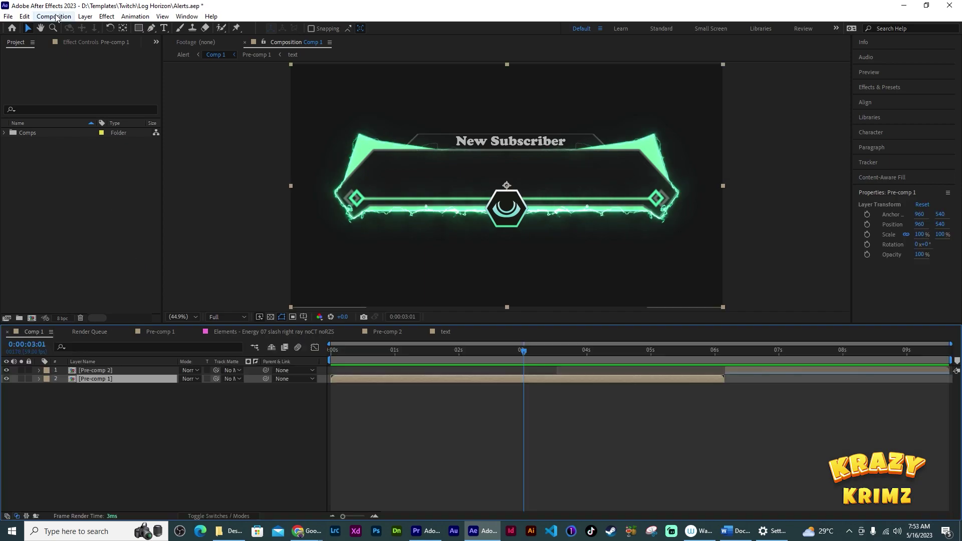
left_click(55, 16)
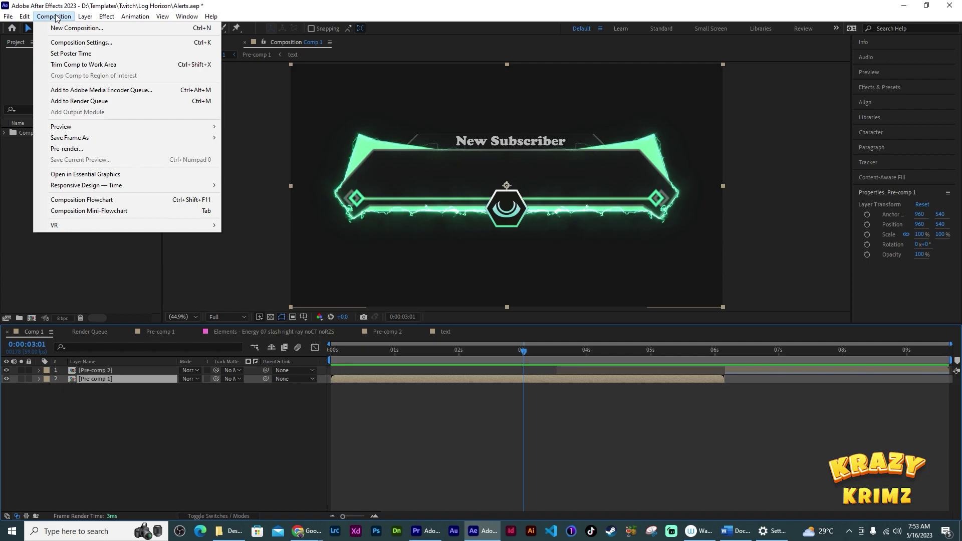
left_click(132, 89)
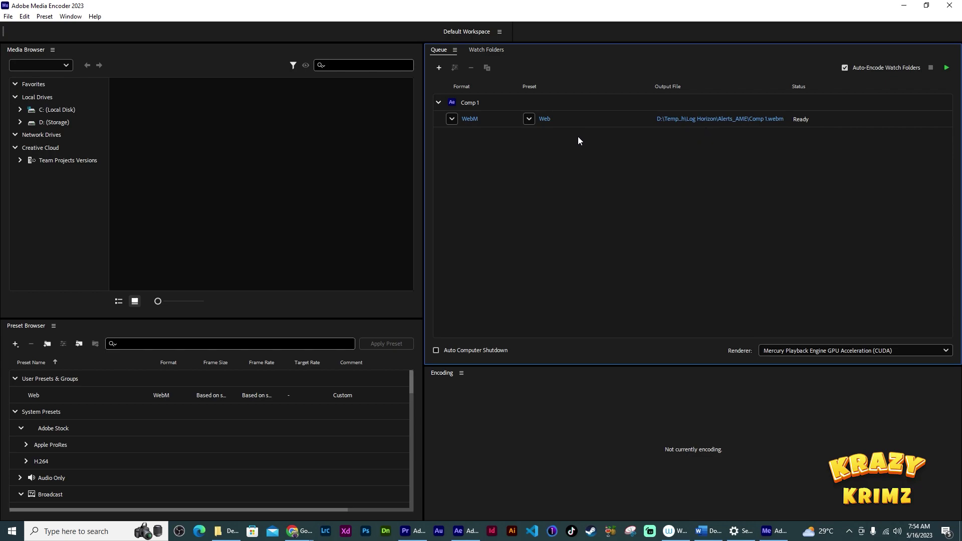
Step: Check the Comp 1 job's preset list, keep Web, and open its WebM Export Settings
left_click(531, 119)
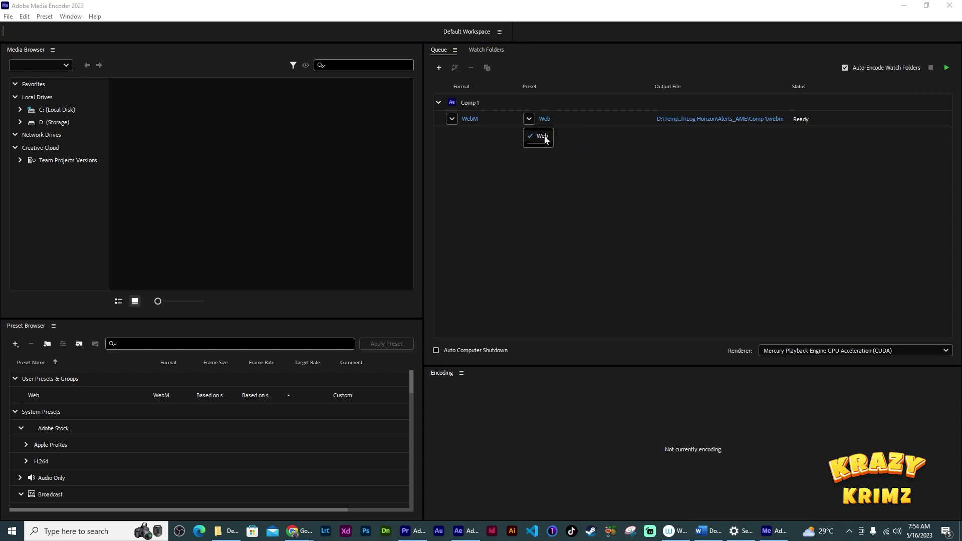
left_click(578, 135)
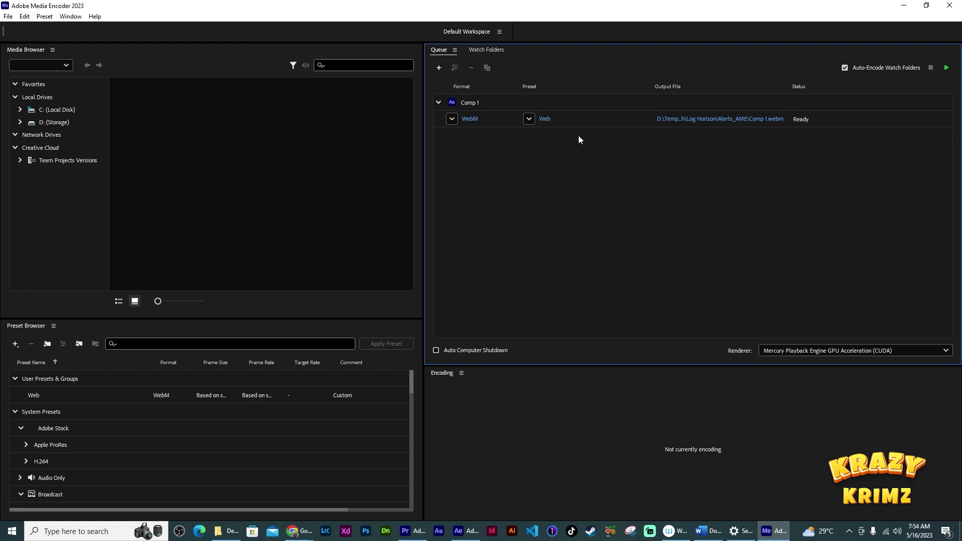
left_click(530, 121)
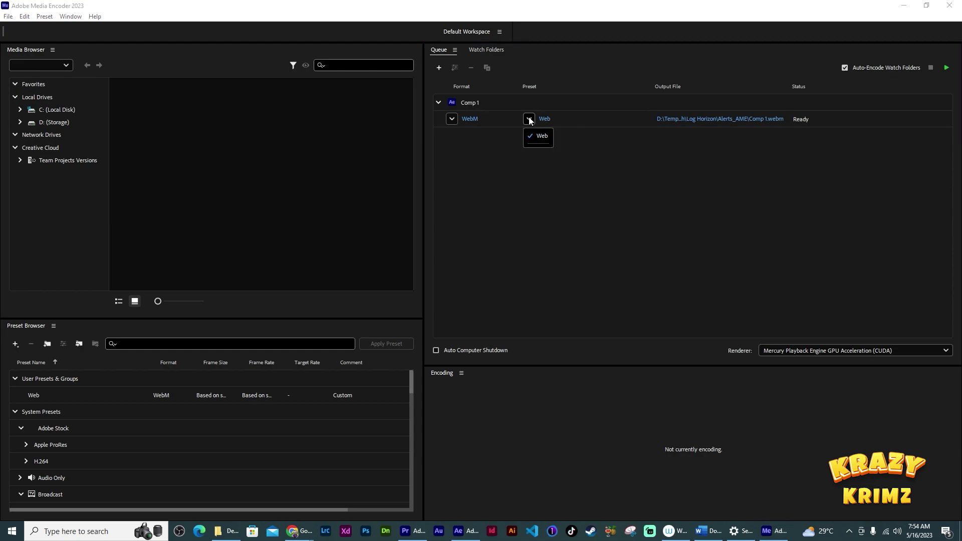
left_click(580, 143)
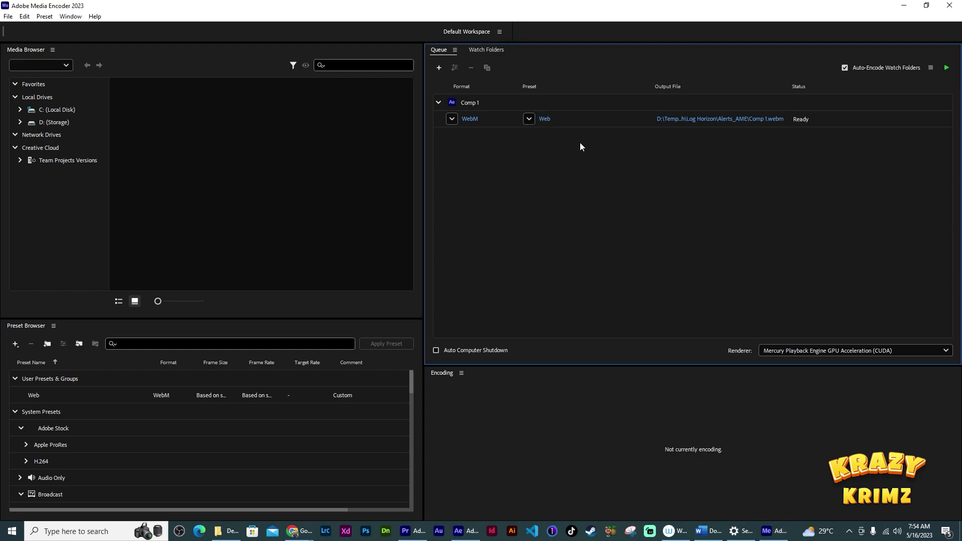
left_click(469, 118)
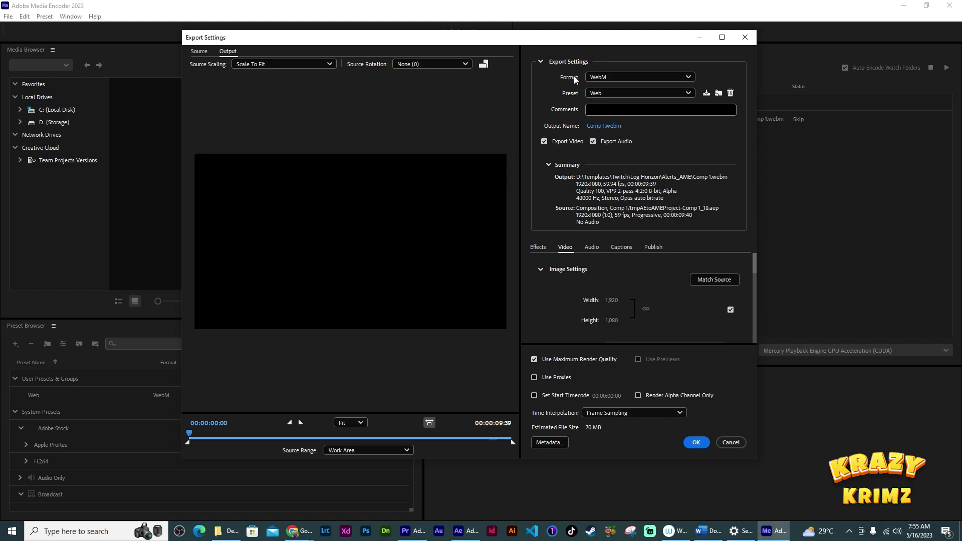
left_click(659, 77)
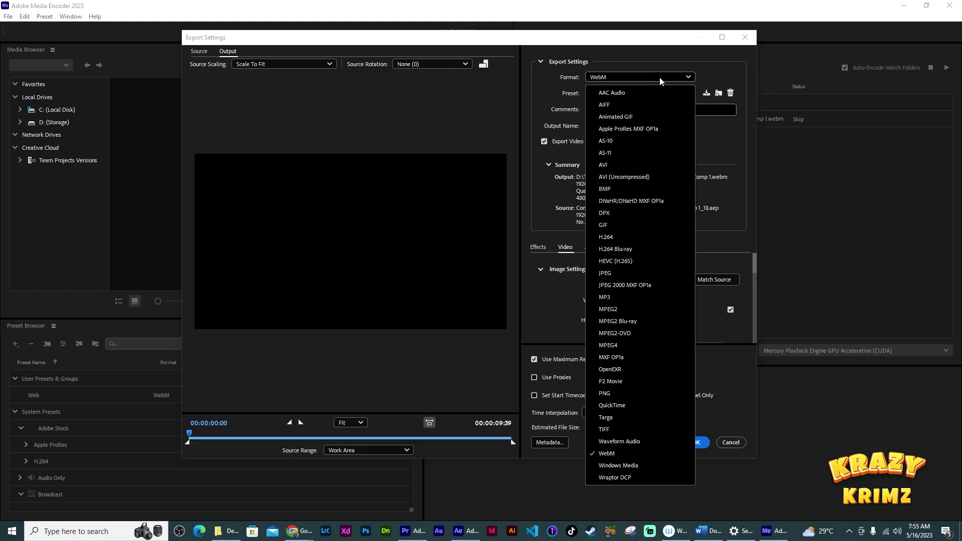
left_click(617, 453)
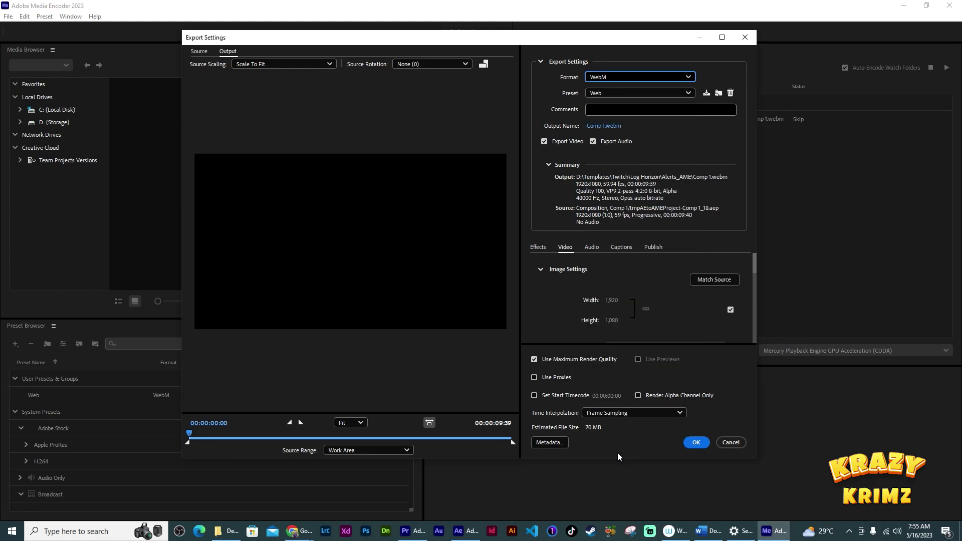
left_click(641, 94)
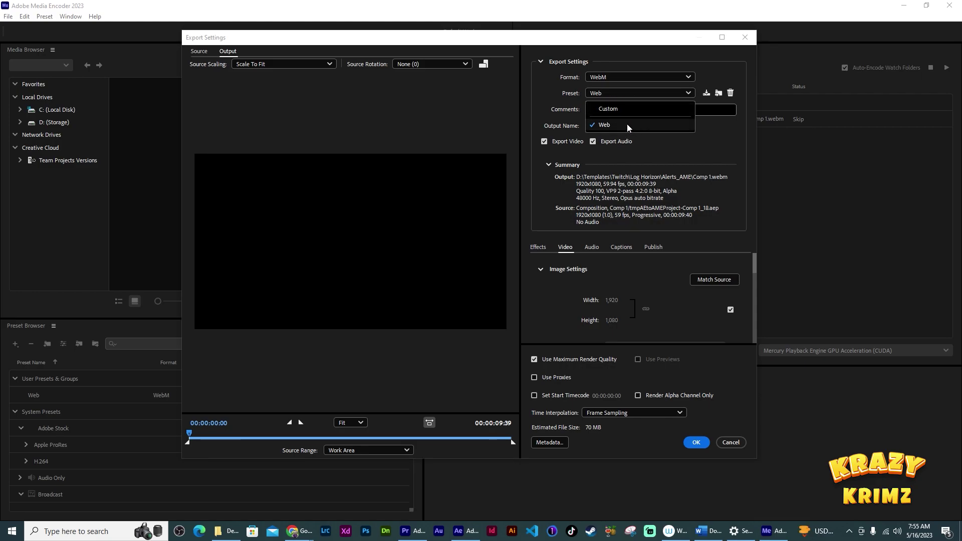
left_click(541, 91)
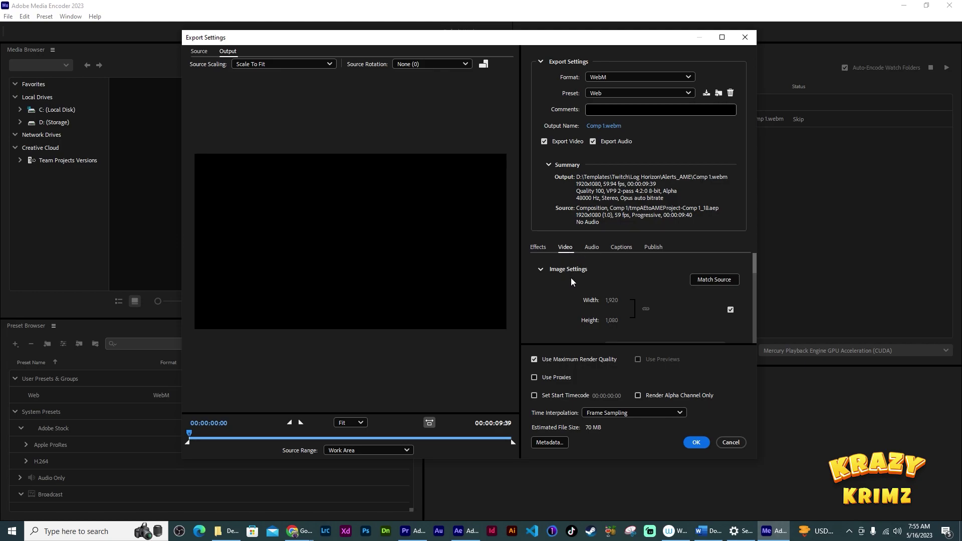
scroll(663, 283, "down", 1)
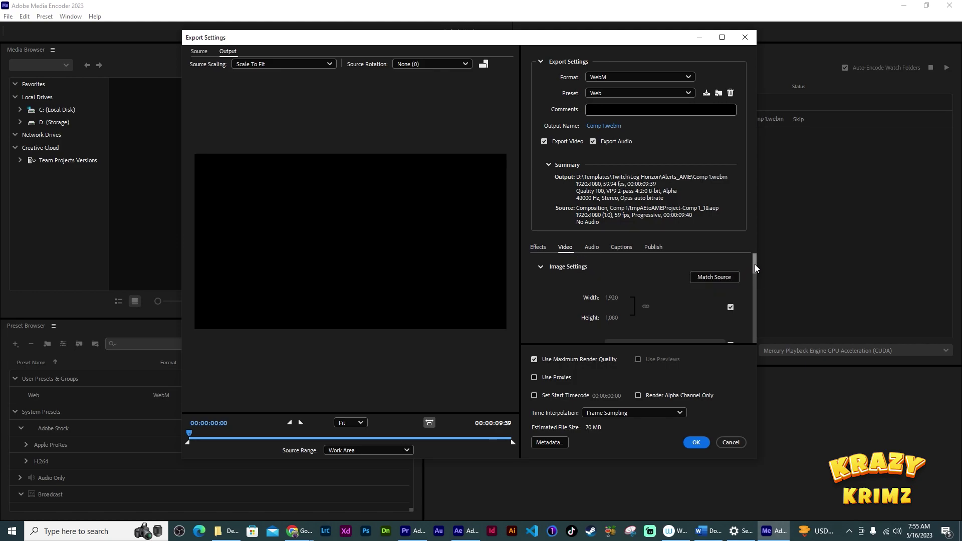
scroll(756, 266, "down", 1)
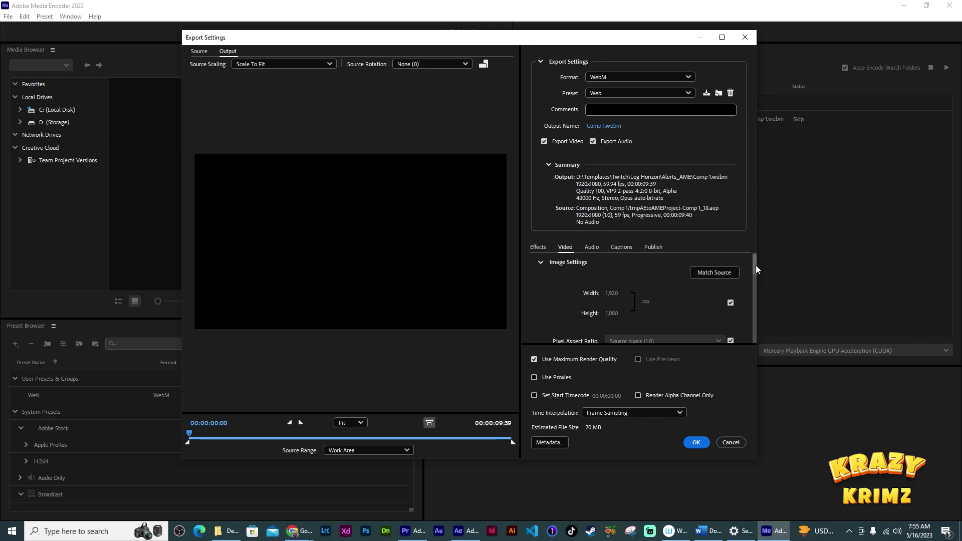
left_click_drag(755, 266, 756, 278)
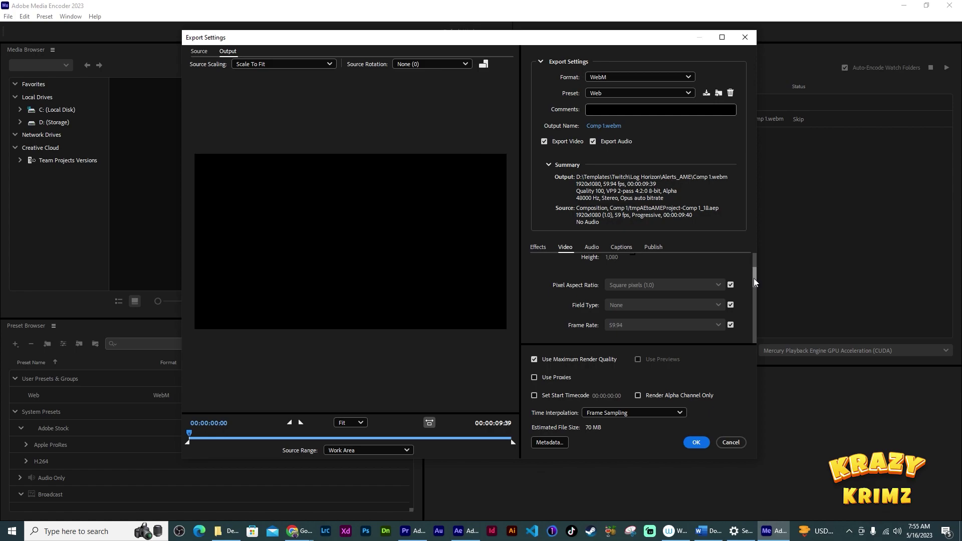
mouse_move(753, 278)
left_mouse_down()
mouse_move(753, 308)
mouse_move(750, 293)
left_mouse_up()
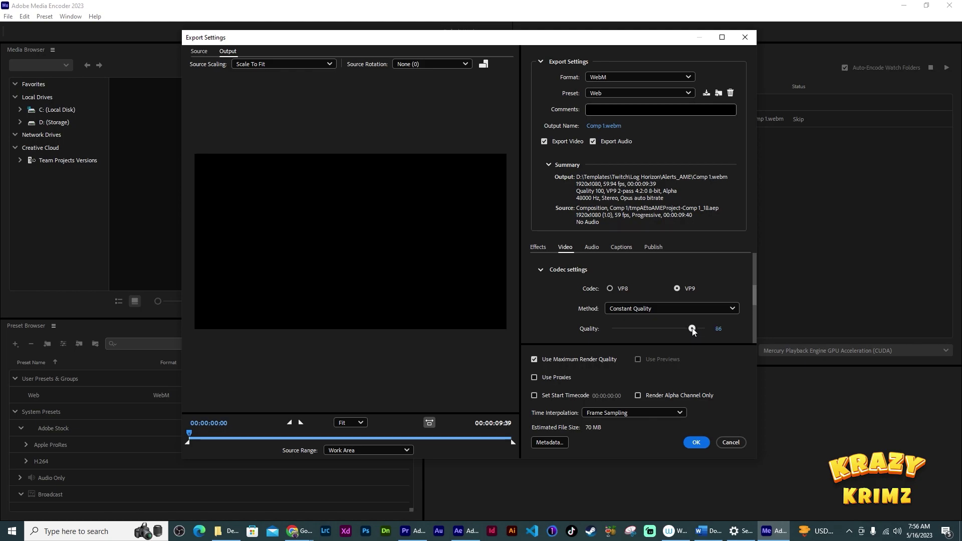
Step: Lower the VP9 Quality to 61 for a 28 MB file, keep alpha, and confirm
left_click_drag(692, 328, 669, 331)
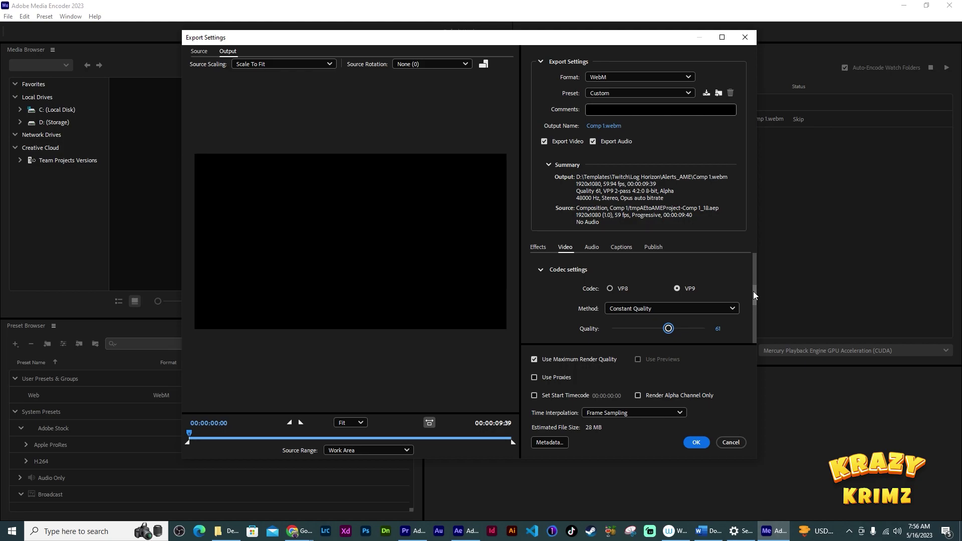
left_click_drag(753, 290, 754, 317)
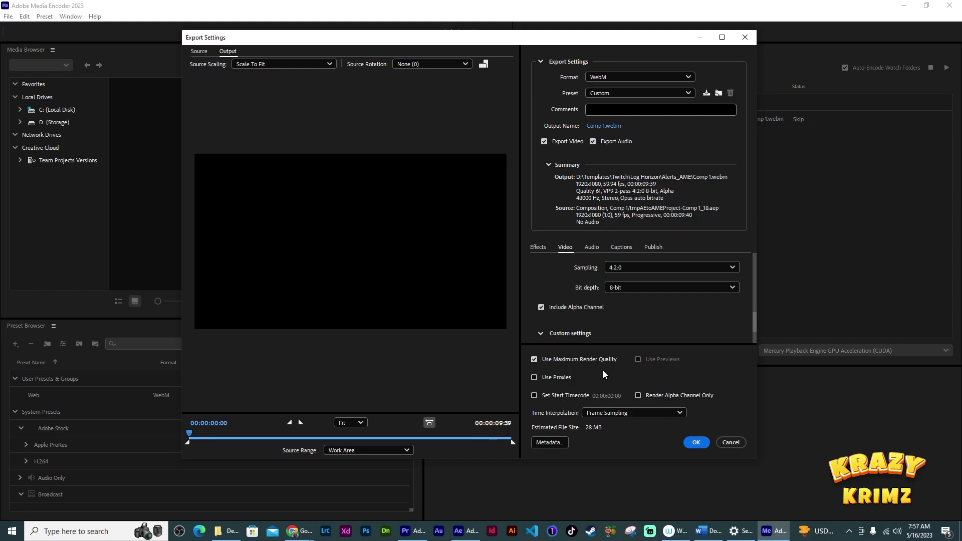
left_click(695, 441)
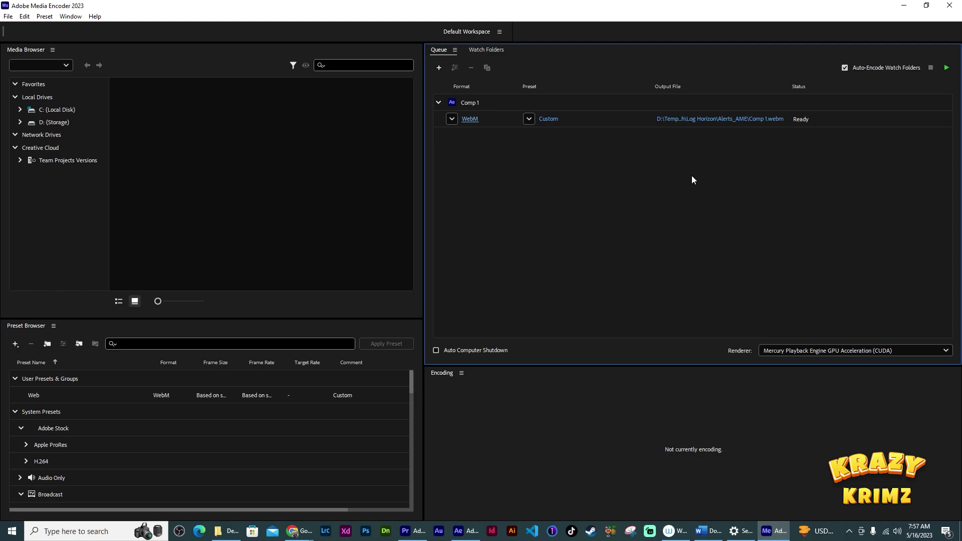
Step: Cancel the Save As prompt for the output file so the WebM job stays Ready
left_click(729, 122)
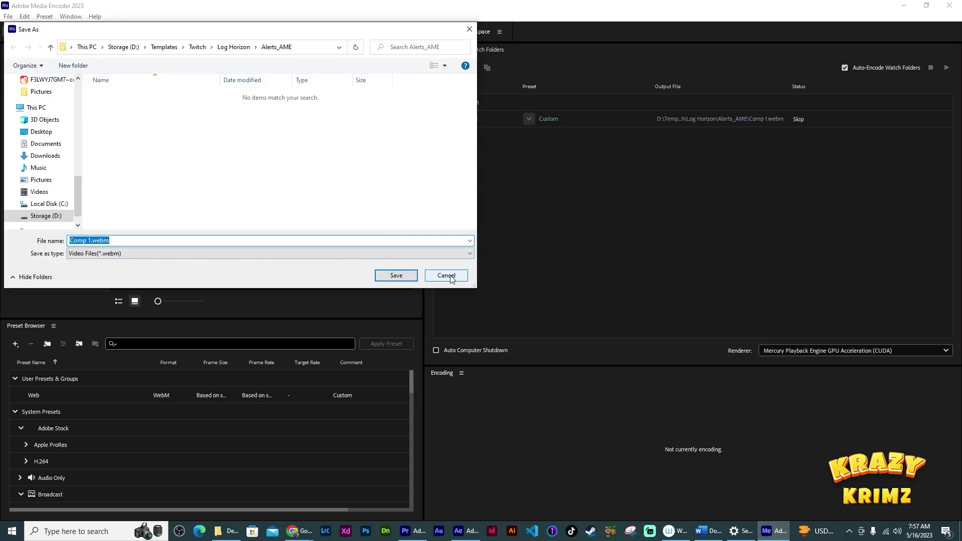
left_click(446, 276)
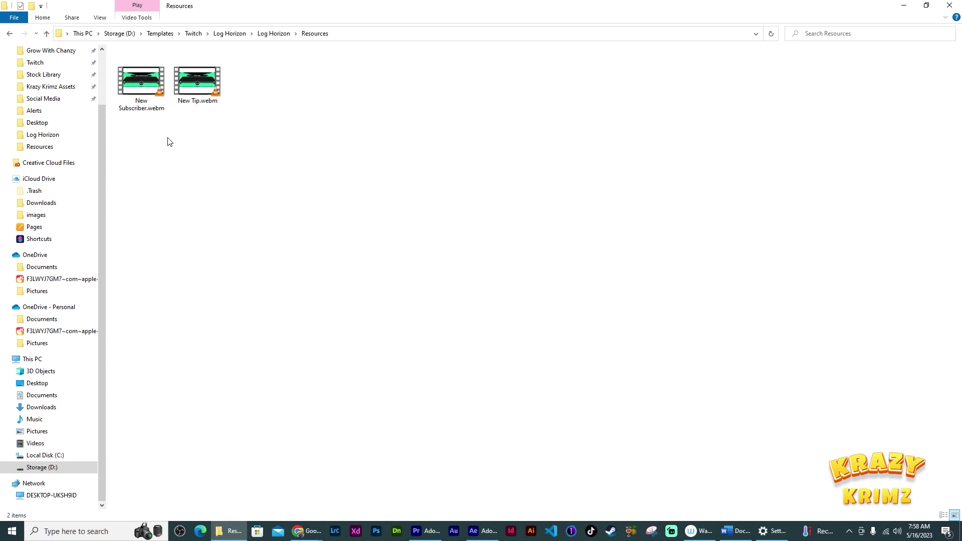
double_click(144, 86)
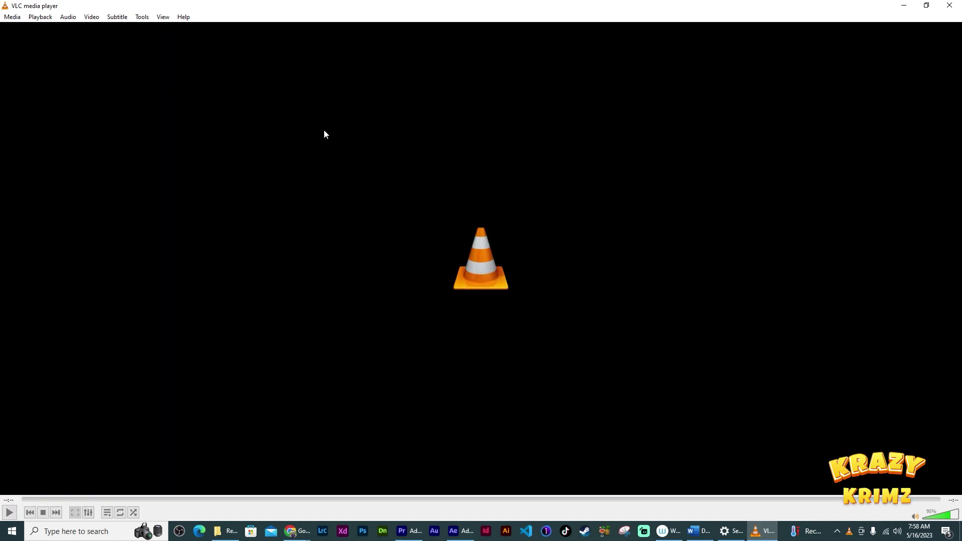
left_click(949, 6)
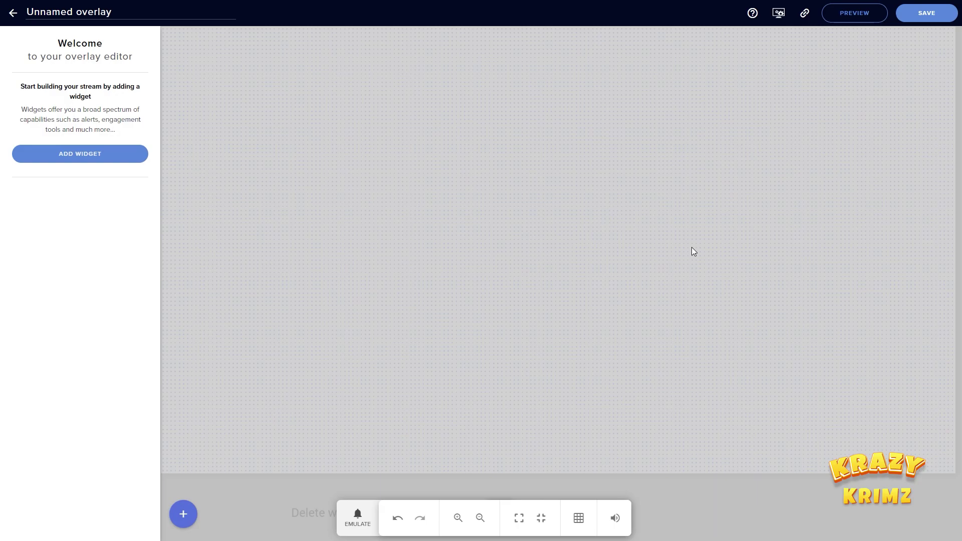
Step: Open the StreamElements list of widget types and bring up the Alerts category
left_click(183, 505)
mouse_move(208, 300)
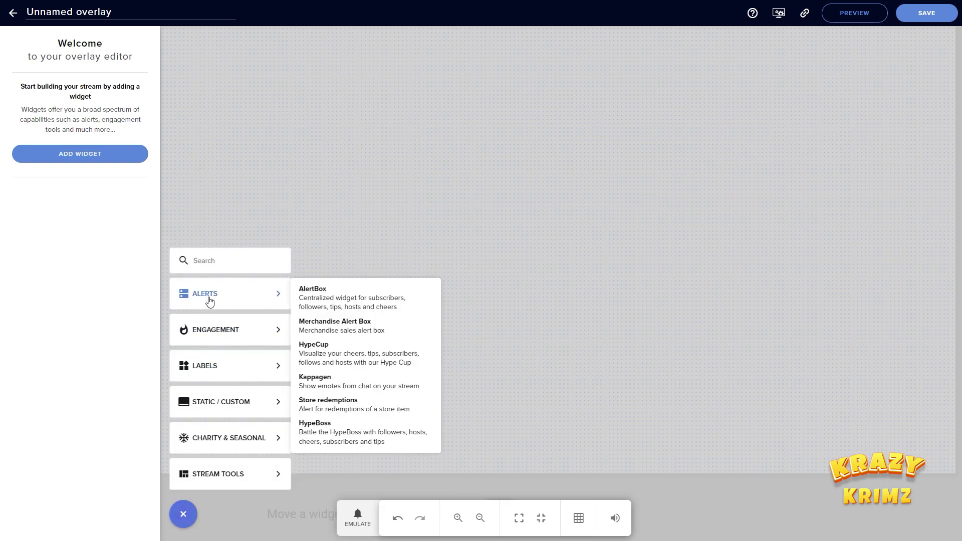
Step: Add the AlertBox widget, enlarge it, shift it up-left, and open the Follower alert's advanced settings
left_click(337, 301)
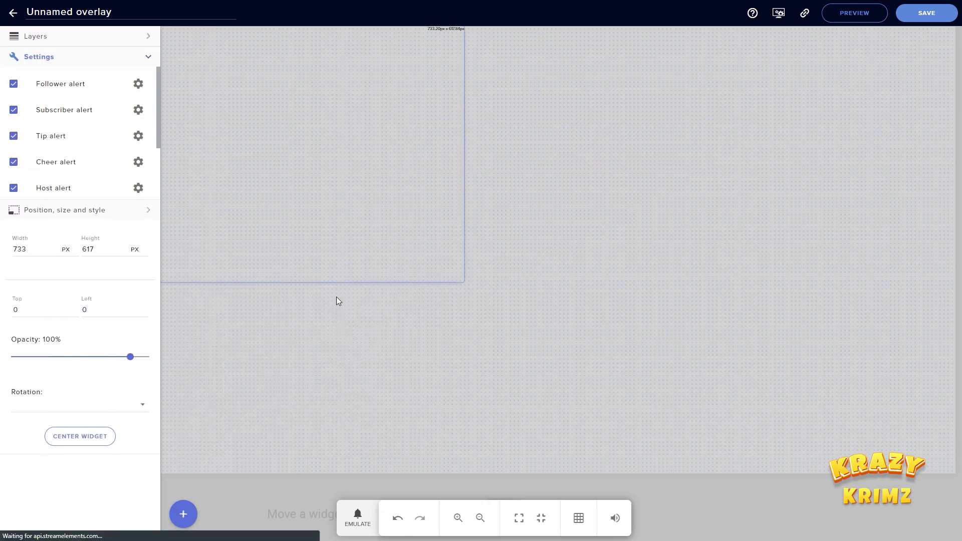
left_click_drag(460, 281, 728, 386)
left_click_drag(560, 232, 524, 199)
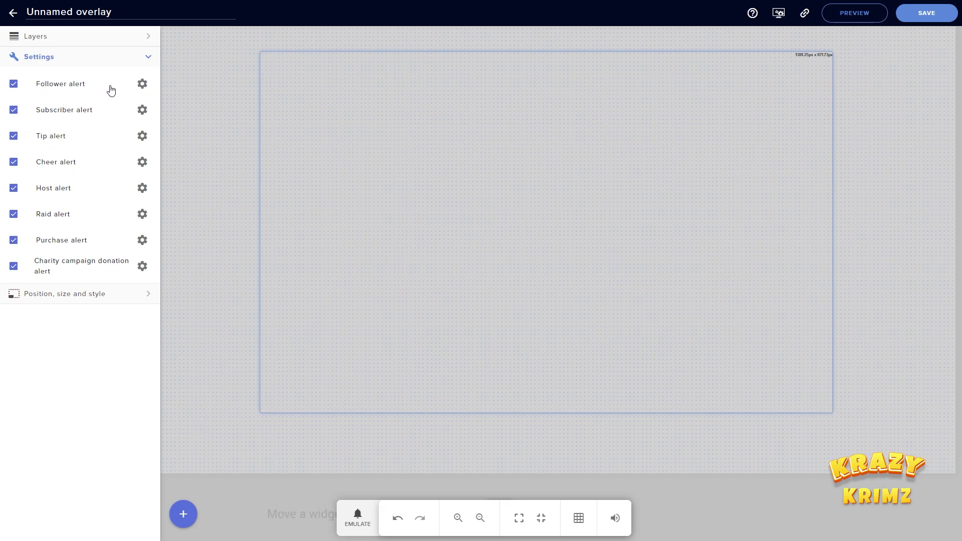
left_click(143, 86)
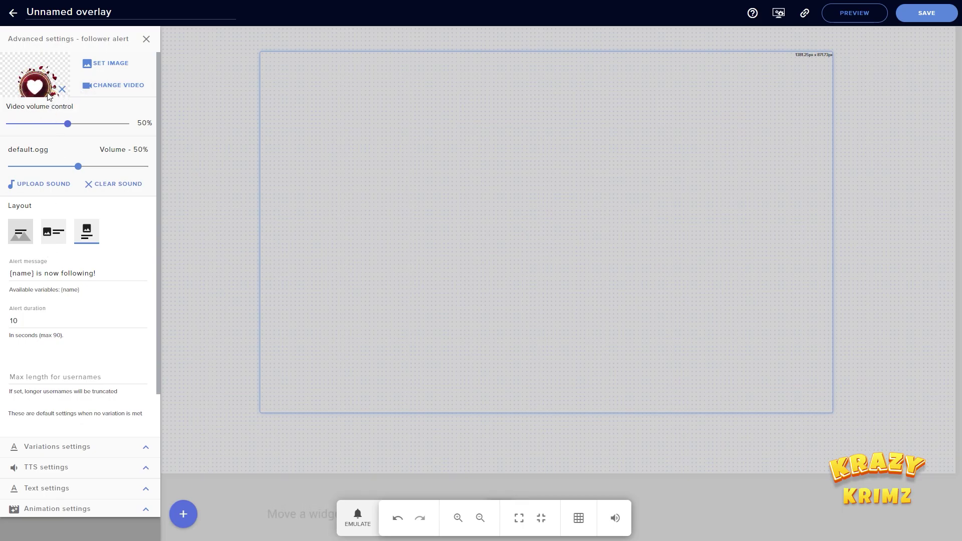
Step: Upload New Subscriber.webm to the media library and submit it as the follower alert video
left_click(114, 88)
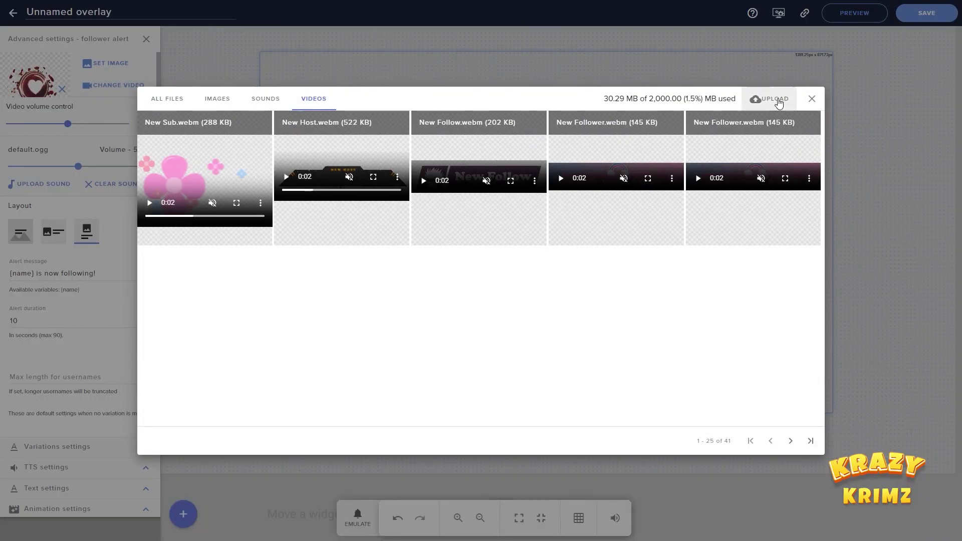
left_click(778, 103)
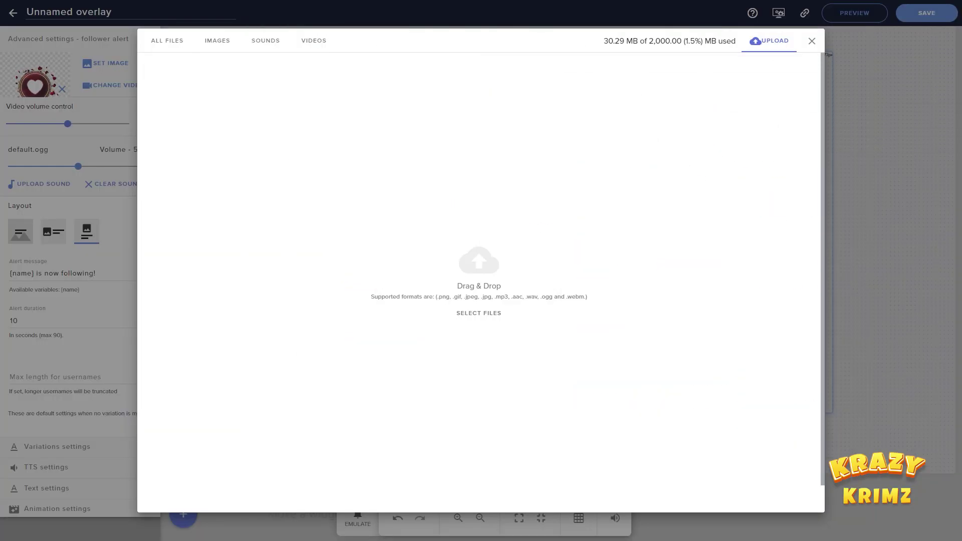
left_click_drag(940, 189, 497, 256)
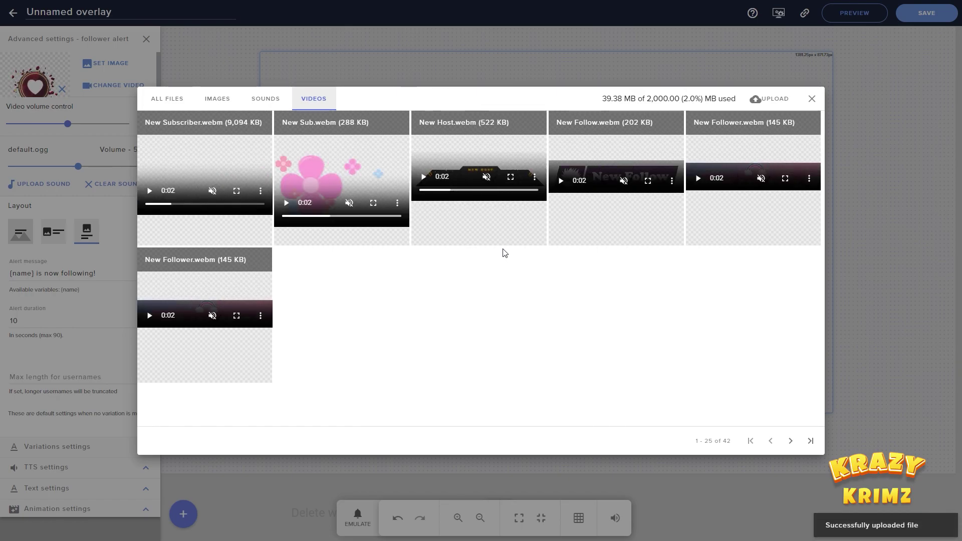
mouse_move(263, 235)
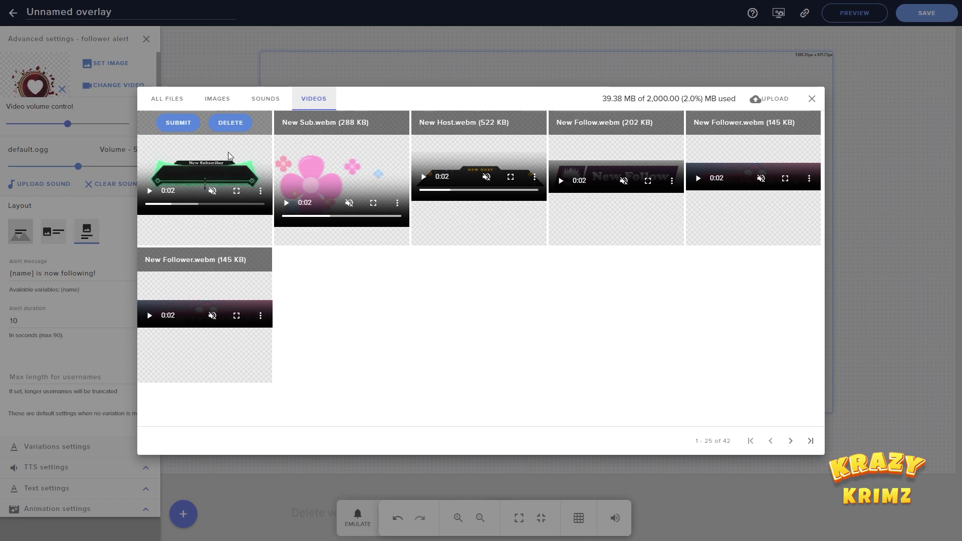
left_click(176, 123)
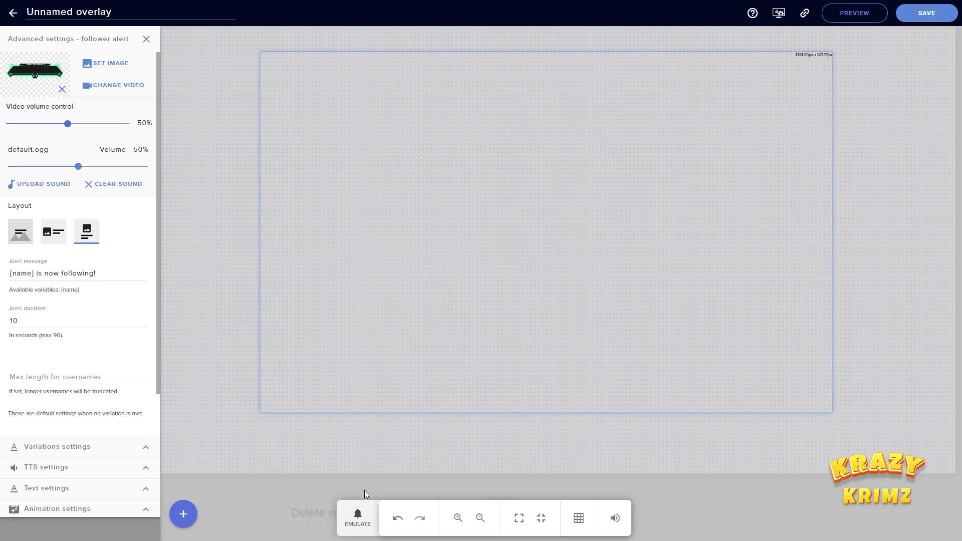
Step: Emulate a test Follower event so the new alert plays on the overlay
left_click(357, 517)
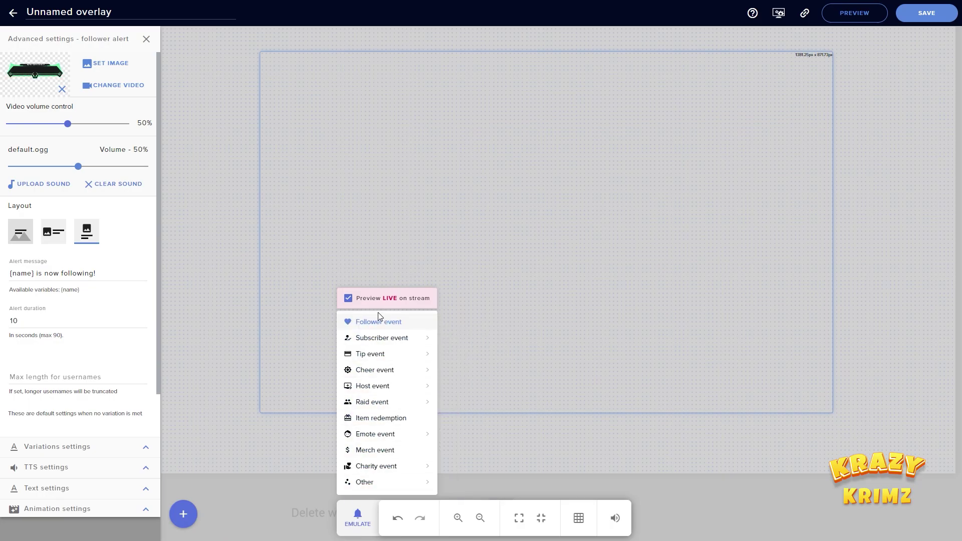
left_click(400, 325)
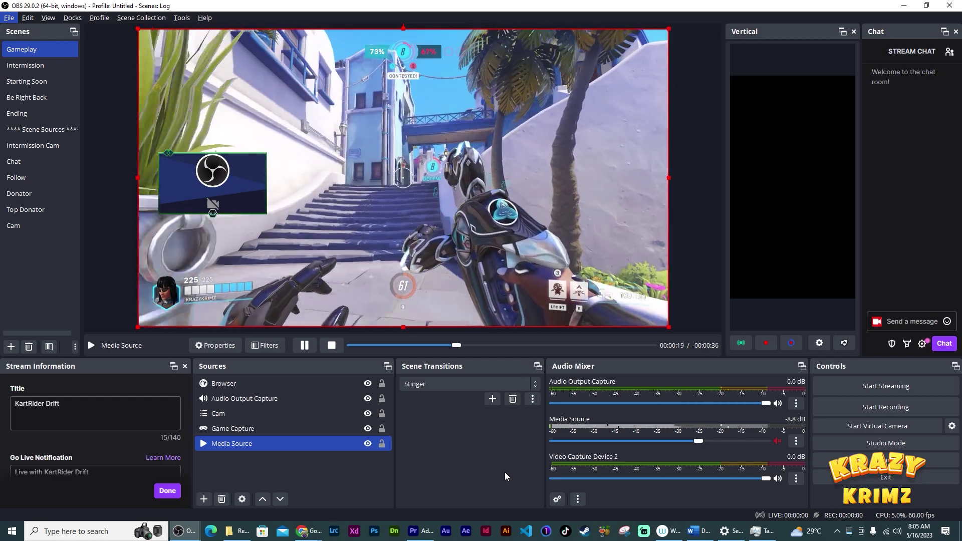
left_click(223, 385, "ctrl")
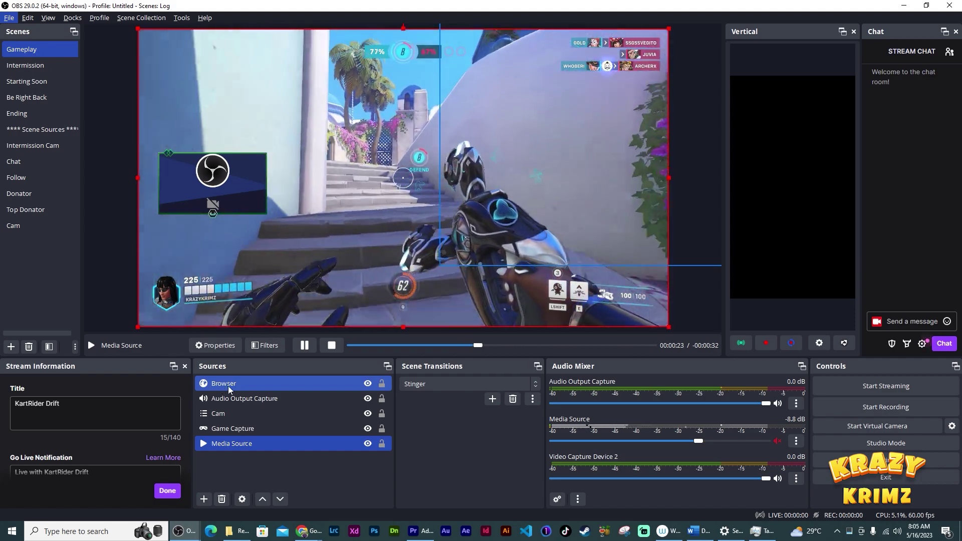
double_click(269, 385)
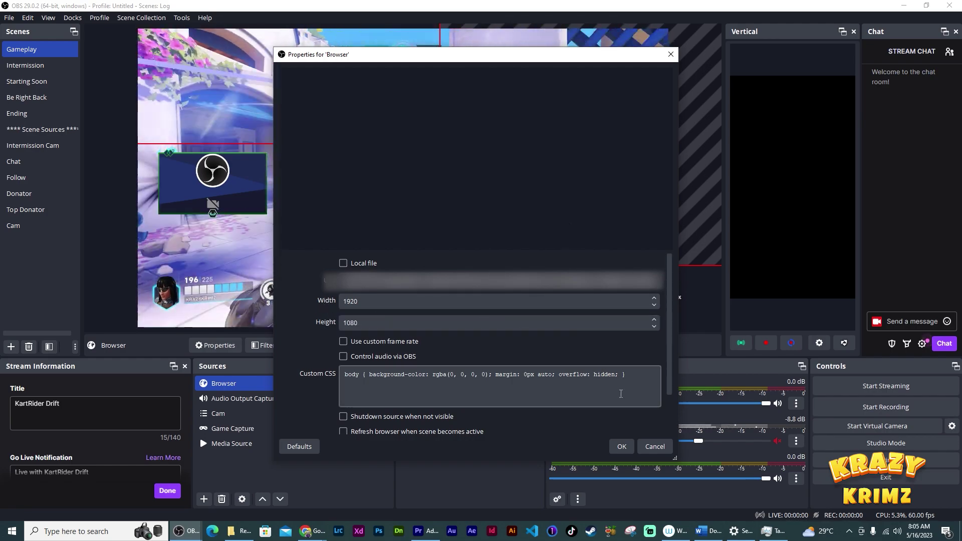
left_click(655, 446)
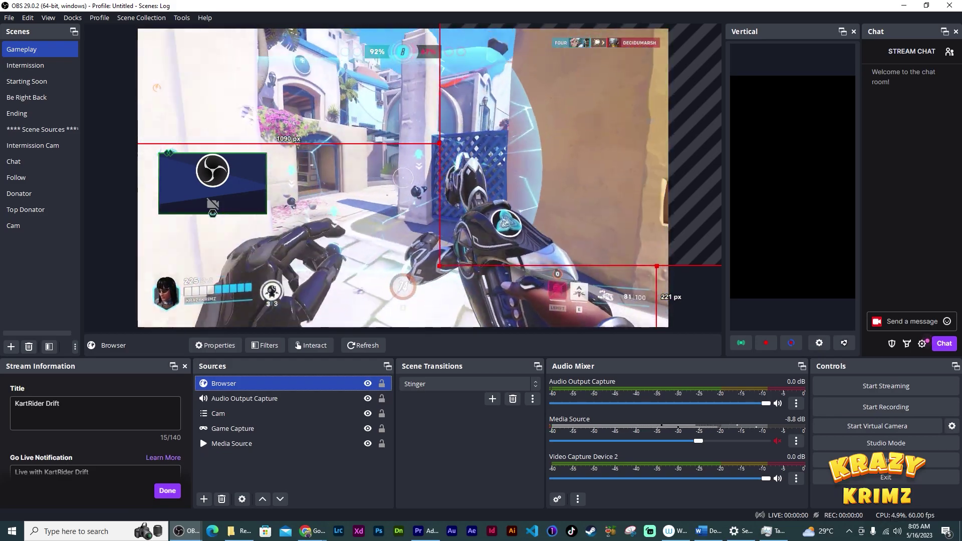
Step: Drag the OBS Browser source left and down so the test alert plays near the top centre
key("alt+Tab")
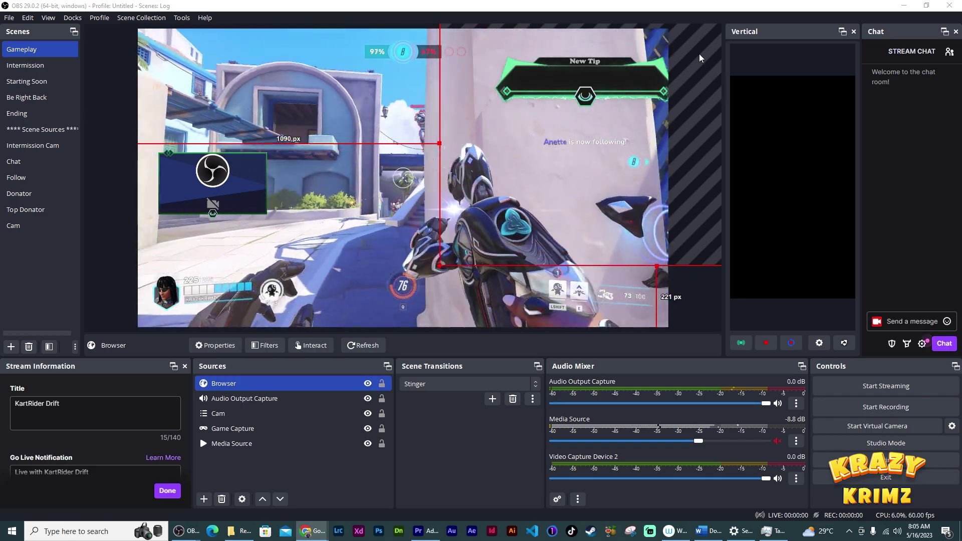
left_click(591, 99)
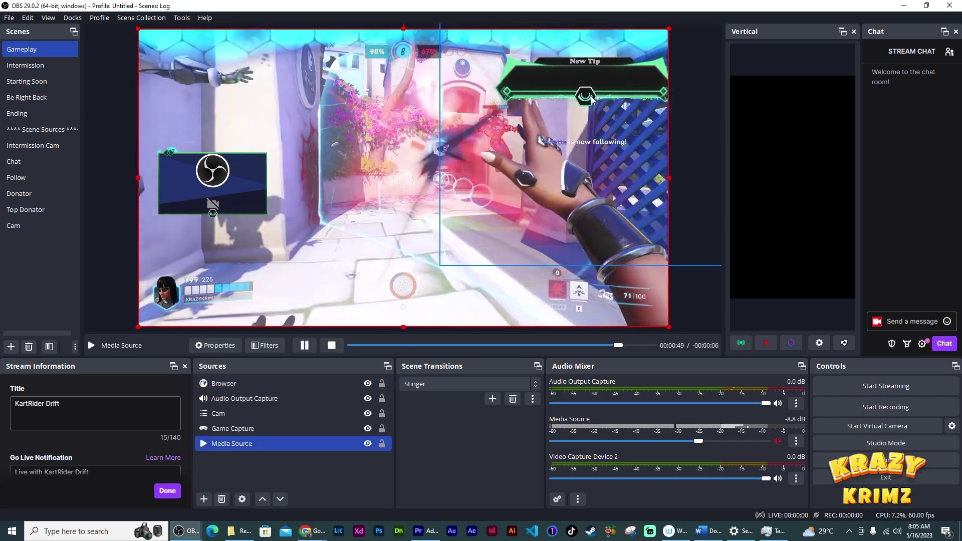
left_click_drag(564, 98, 507, 133)
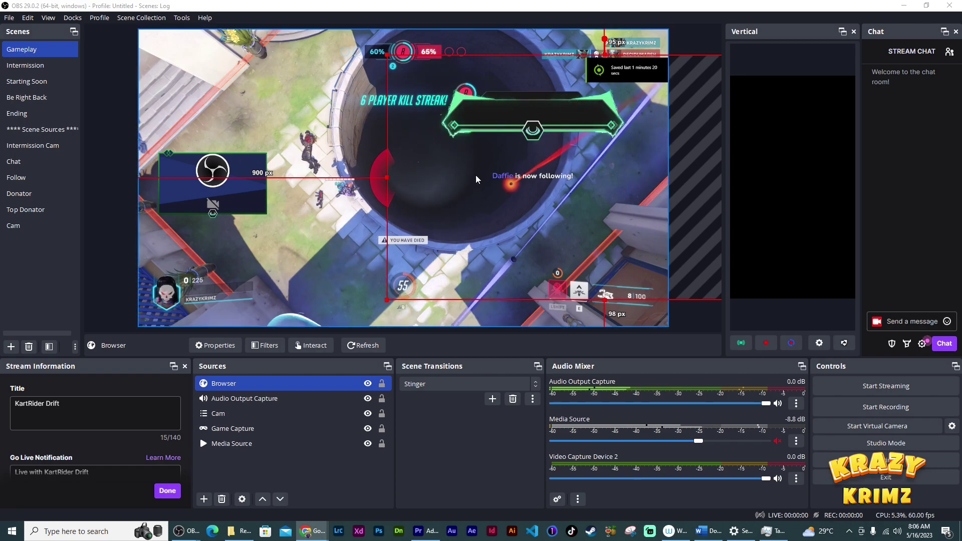
left_click(495, 181)
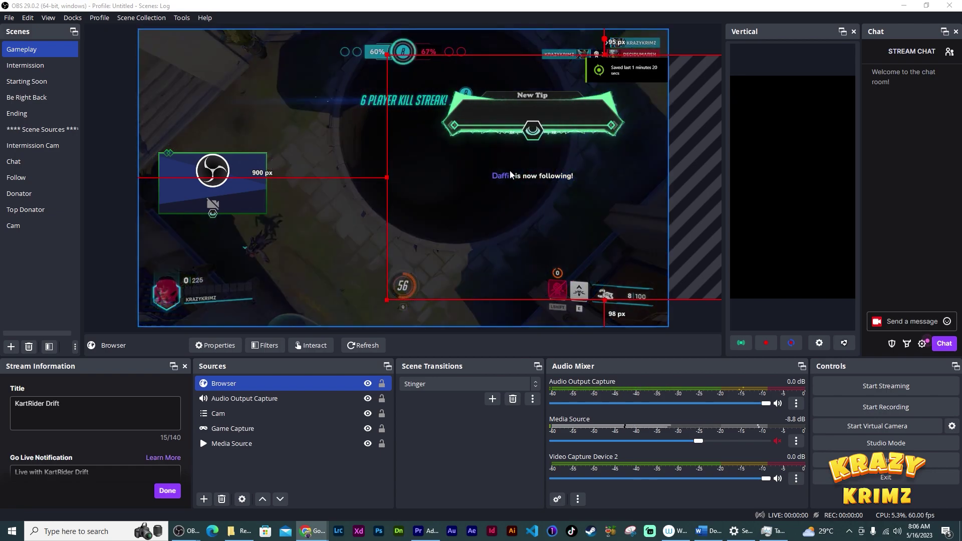